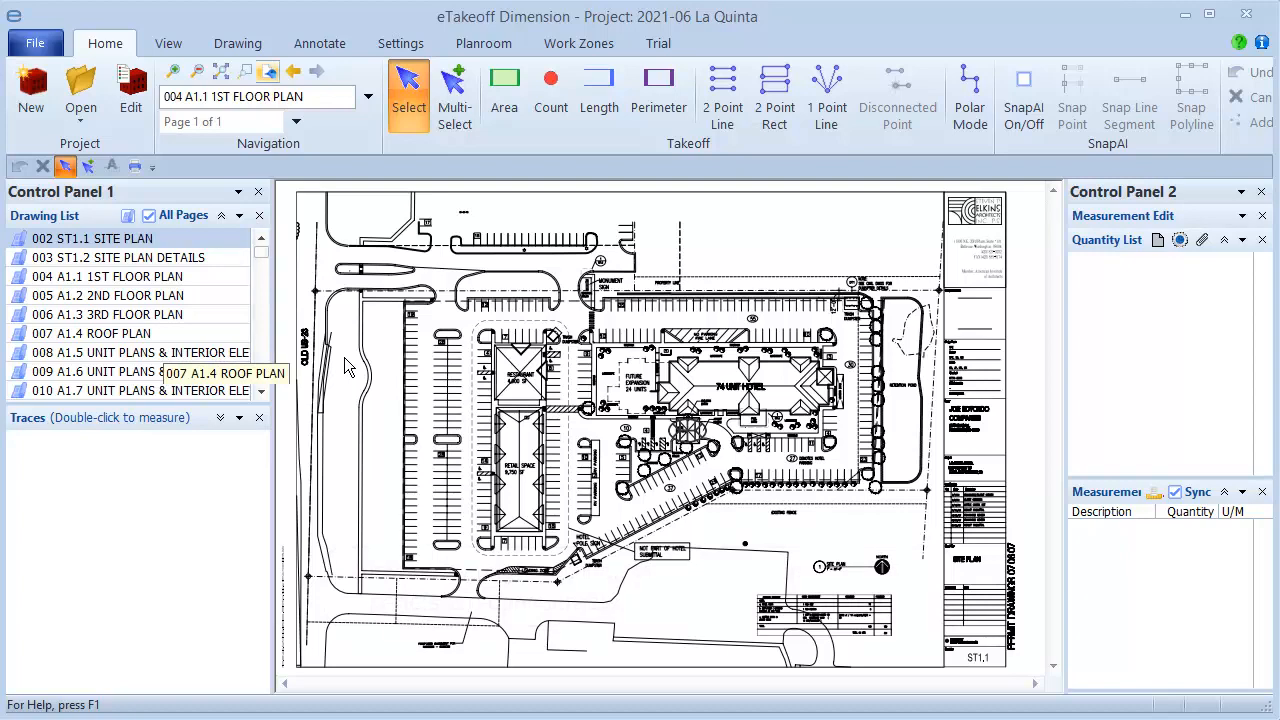
Open the 004 A1.1 1ST FLOOR PLAN drawing and add the Rotation control to Control Panel 1
double_click(125, 282)
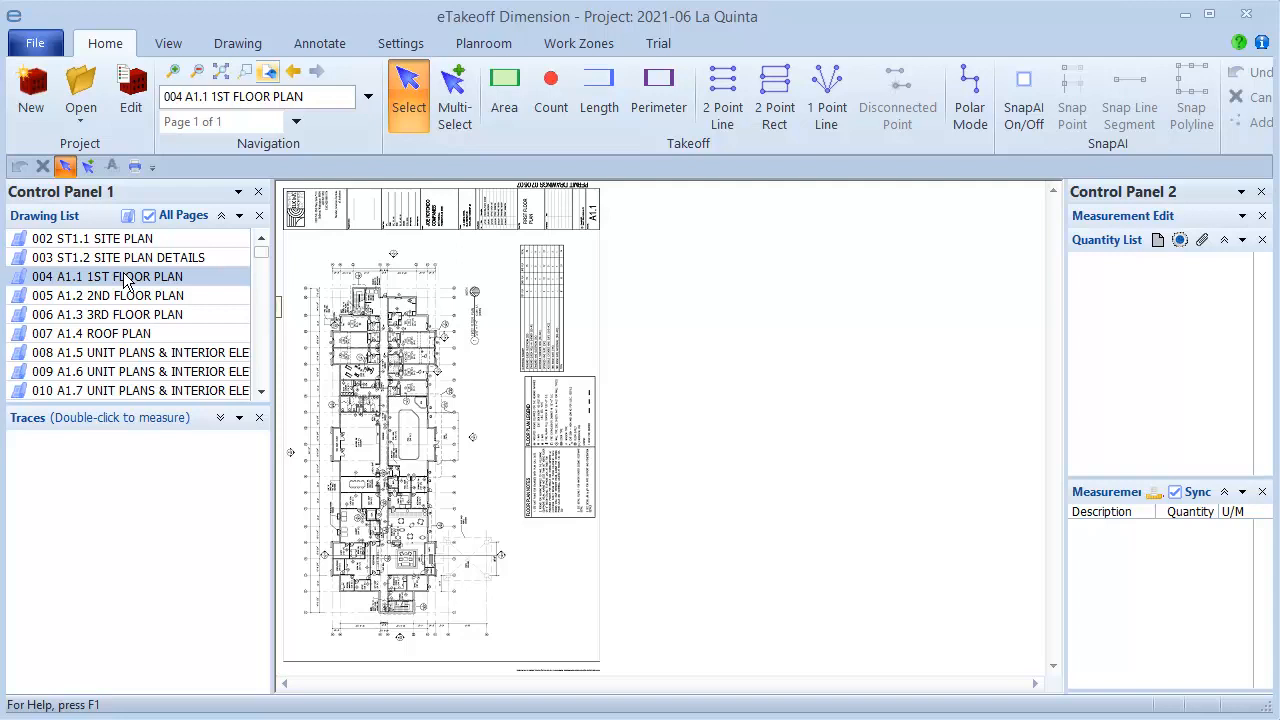
left_click(238, 191)
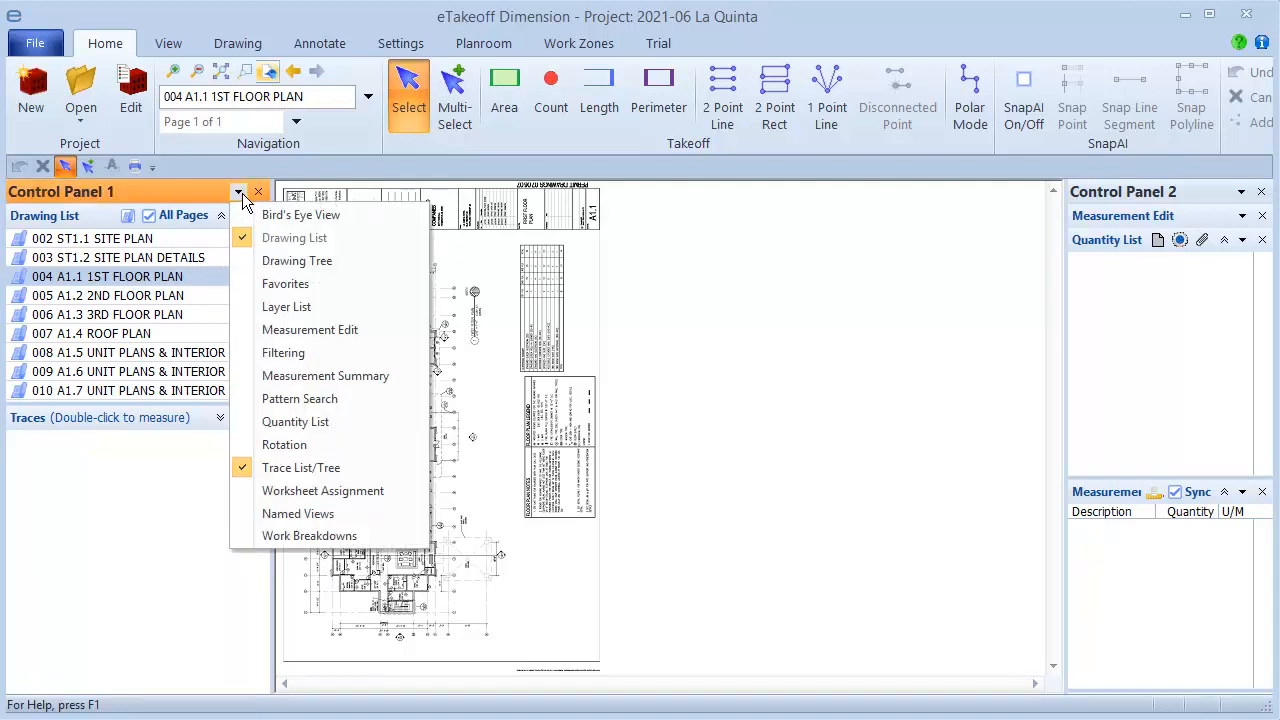
left_click(265, 447)
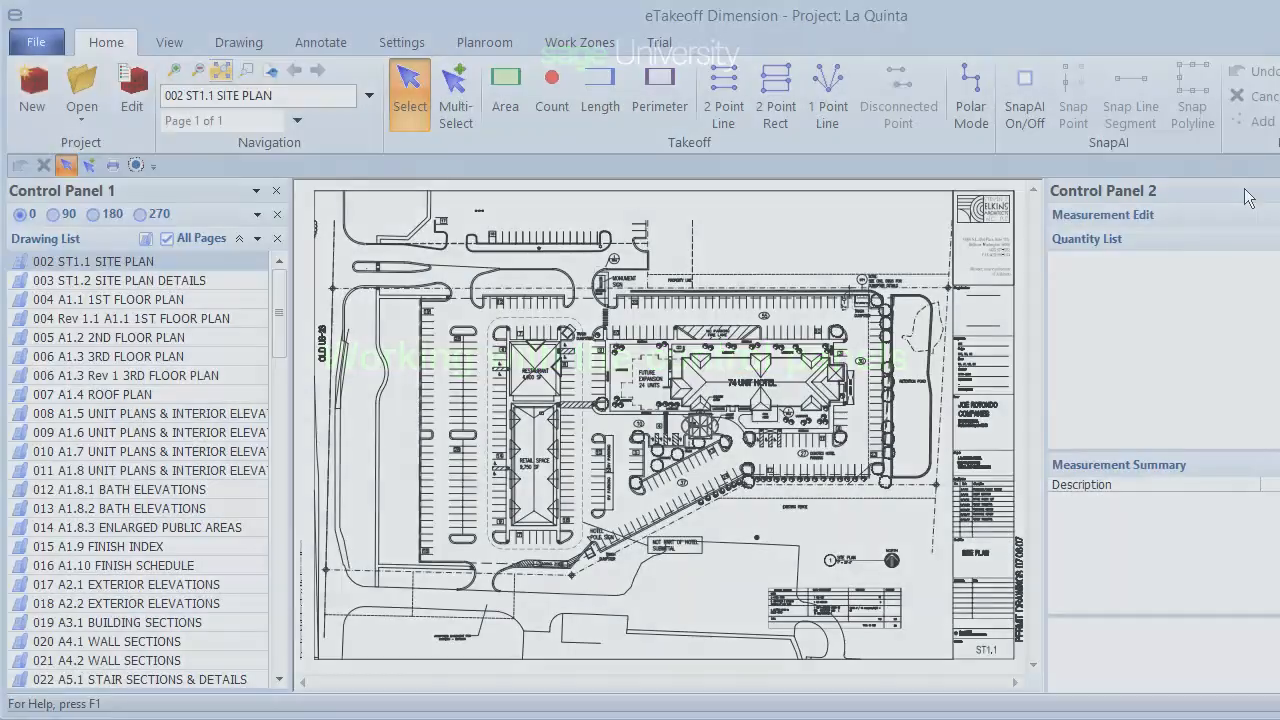
Open Control Panel 2's list of available controls and close it again
left_click(1247, 191)
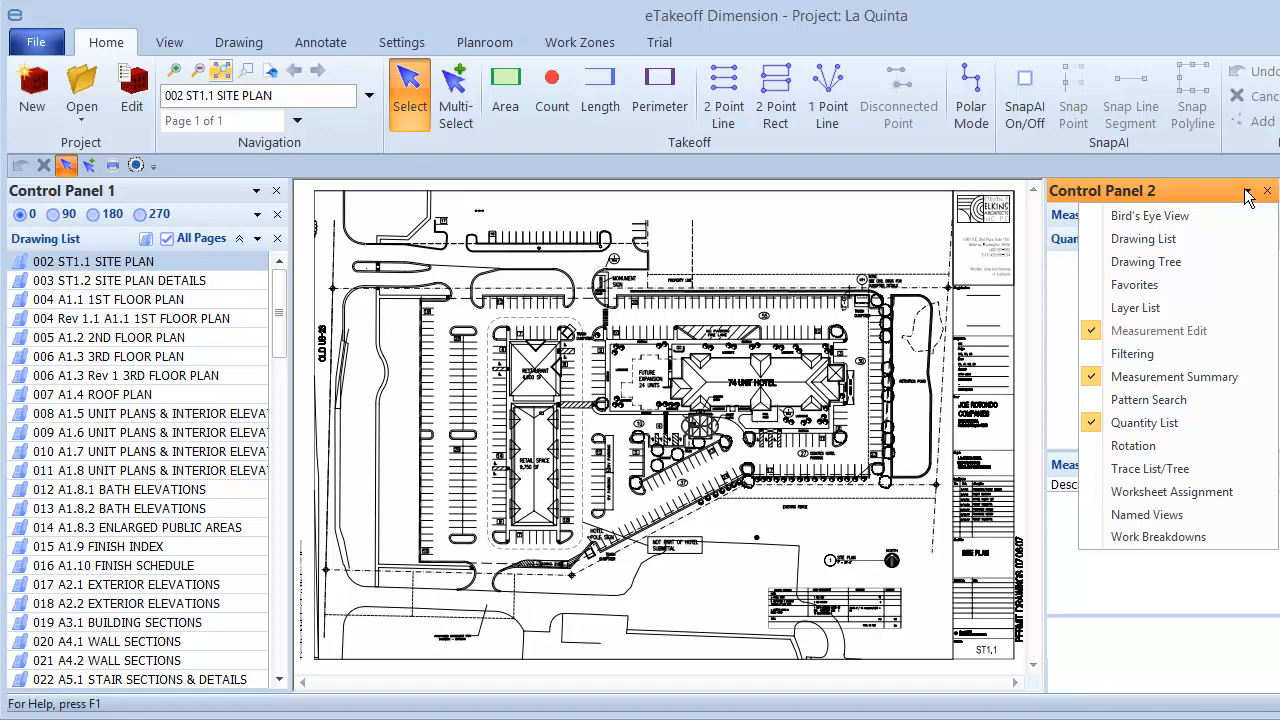
left_click(1246, 191)
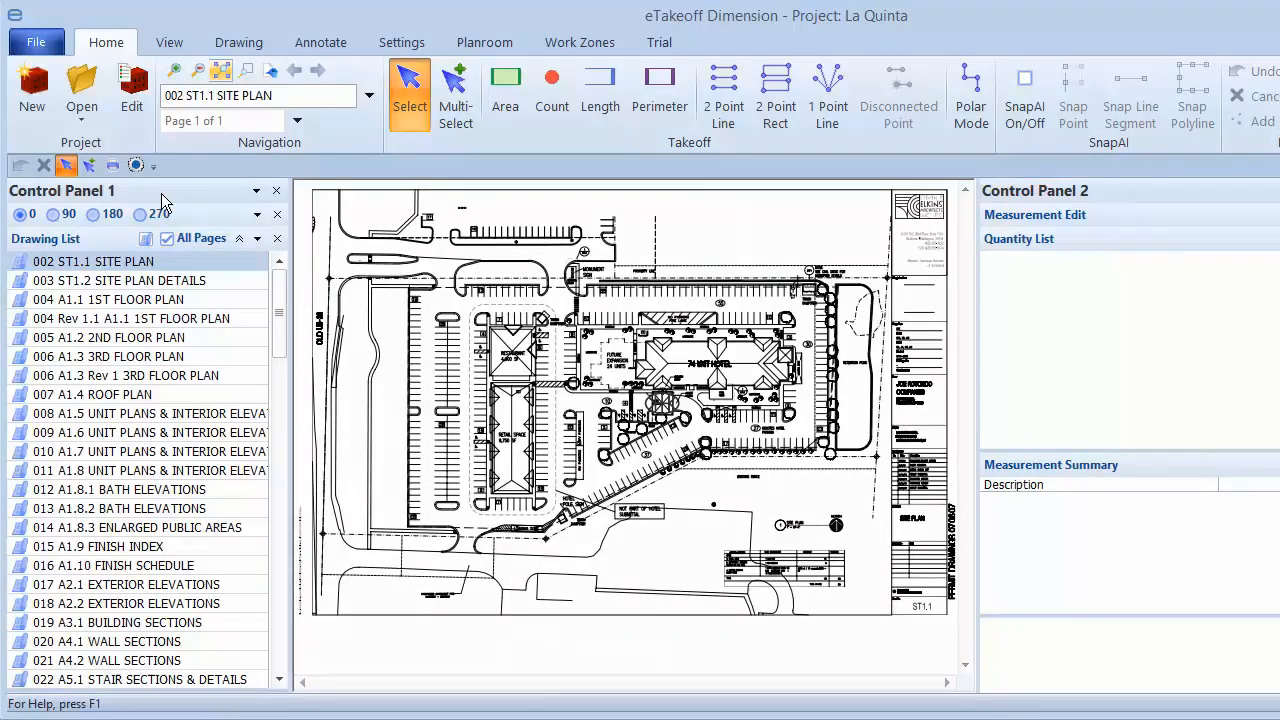
Undock Control Panel 1 into a floating window and dock it back on the left side
mouse_move(161, 193)
left_mouse_down()
mouse_move(363, 212)
mouse_move(290, 256)
left_mouse_up()
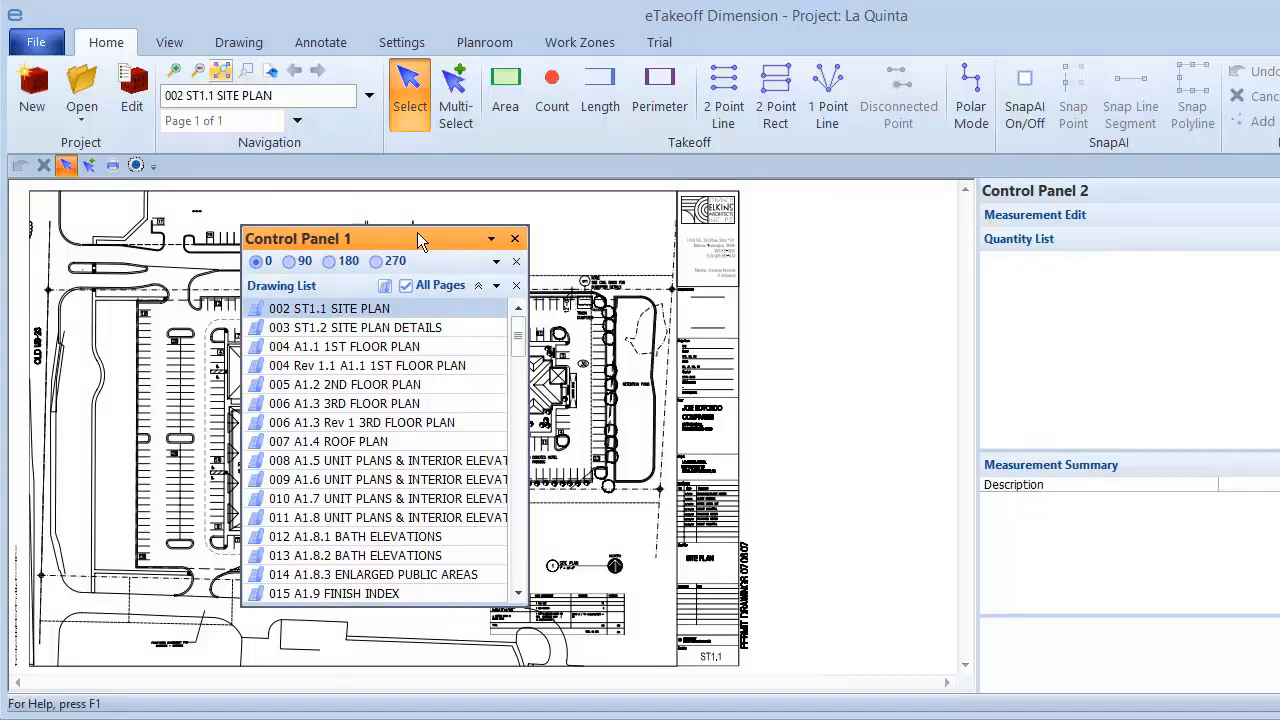
mouse_move(418, 232)
left_mouse_down()
mouse_move(471, 261)
mouse_move(825, 201)
mouse_move(640, 262)
mouse_move(494, 386)
mouse_move(497, 409)
mouse_move(120, 404)
mouse_move(36, 440)
left_mouse_up()
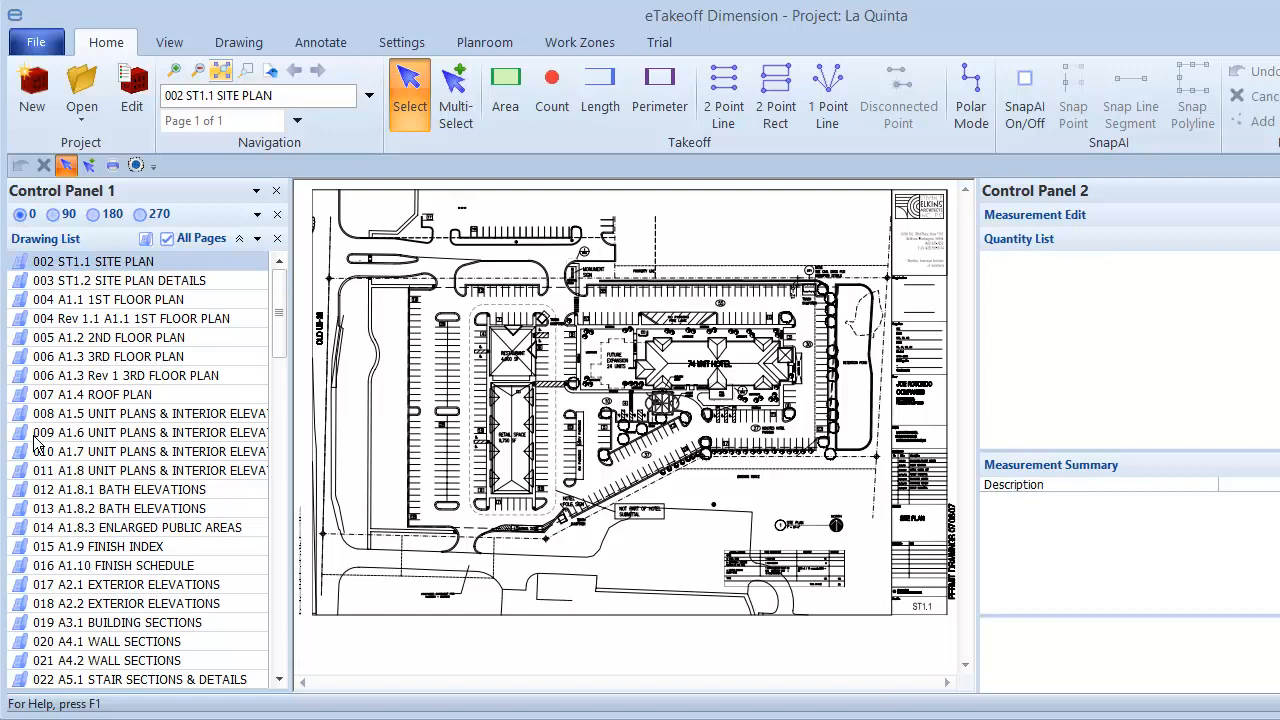
Add a new floating control panel to the workspace
left_click(170, 45)
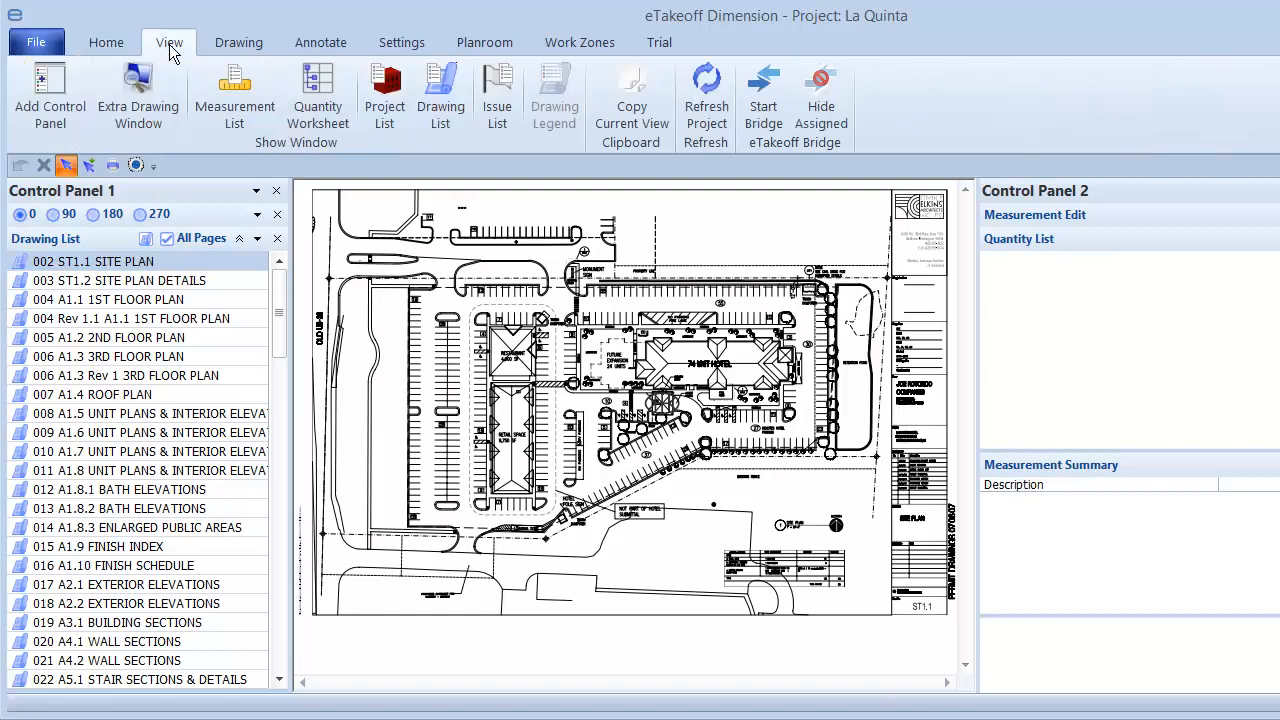
left_click(52, 109)
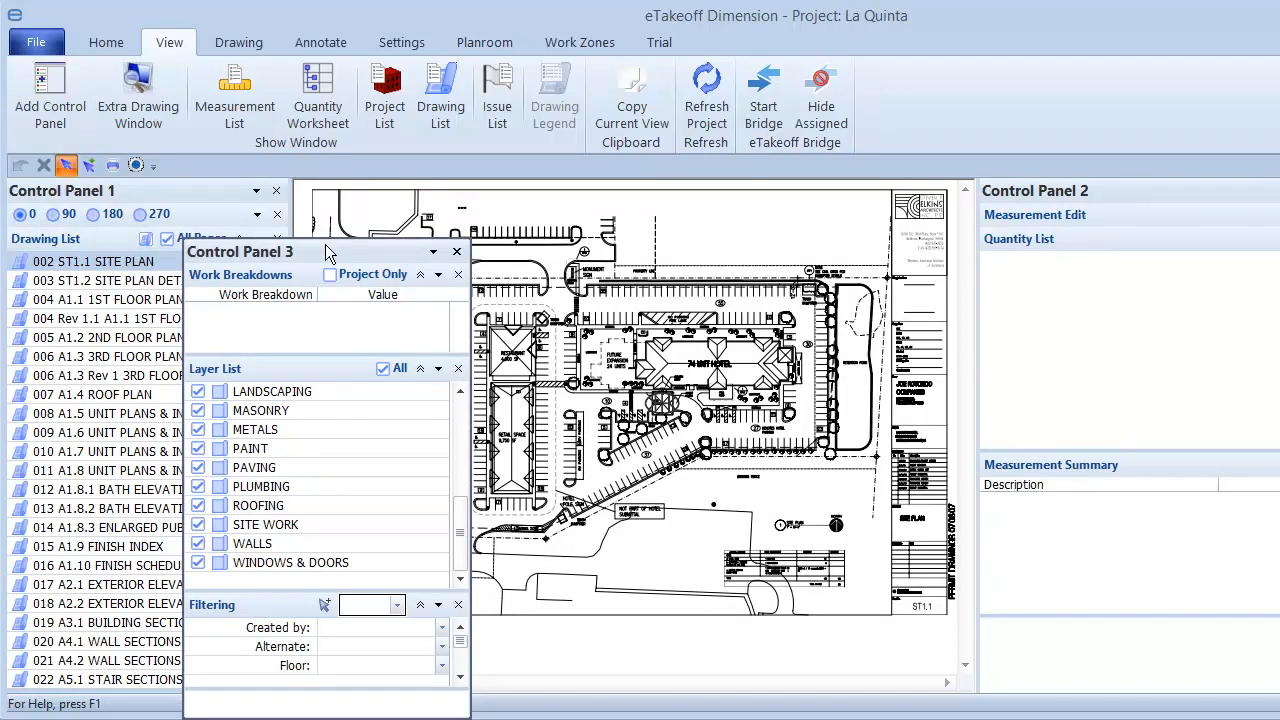
Move the floating Control Panel 3 over the drawing and close it
left_click_drag(325, 244, 417, 289)
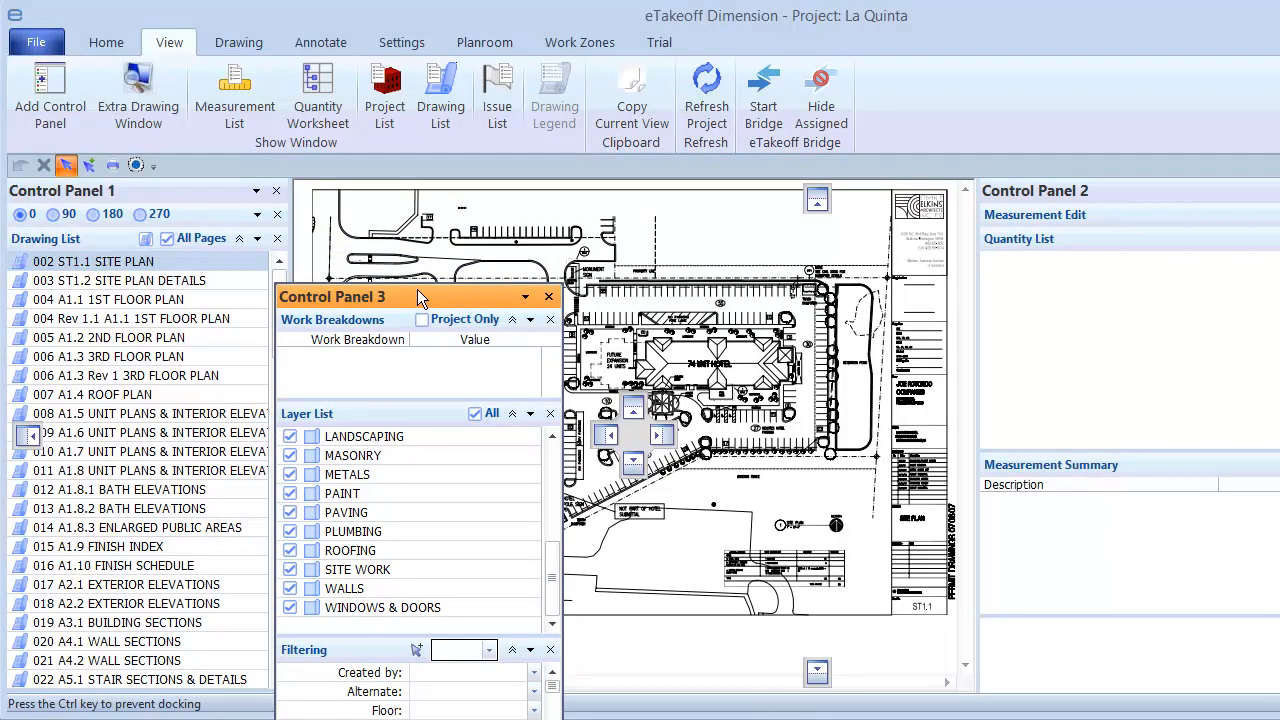
left_click_drag(417, 289, 417, 289)
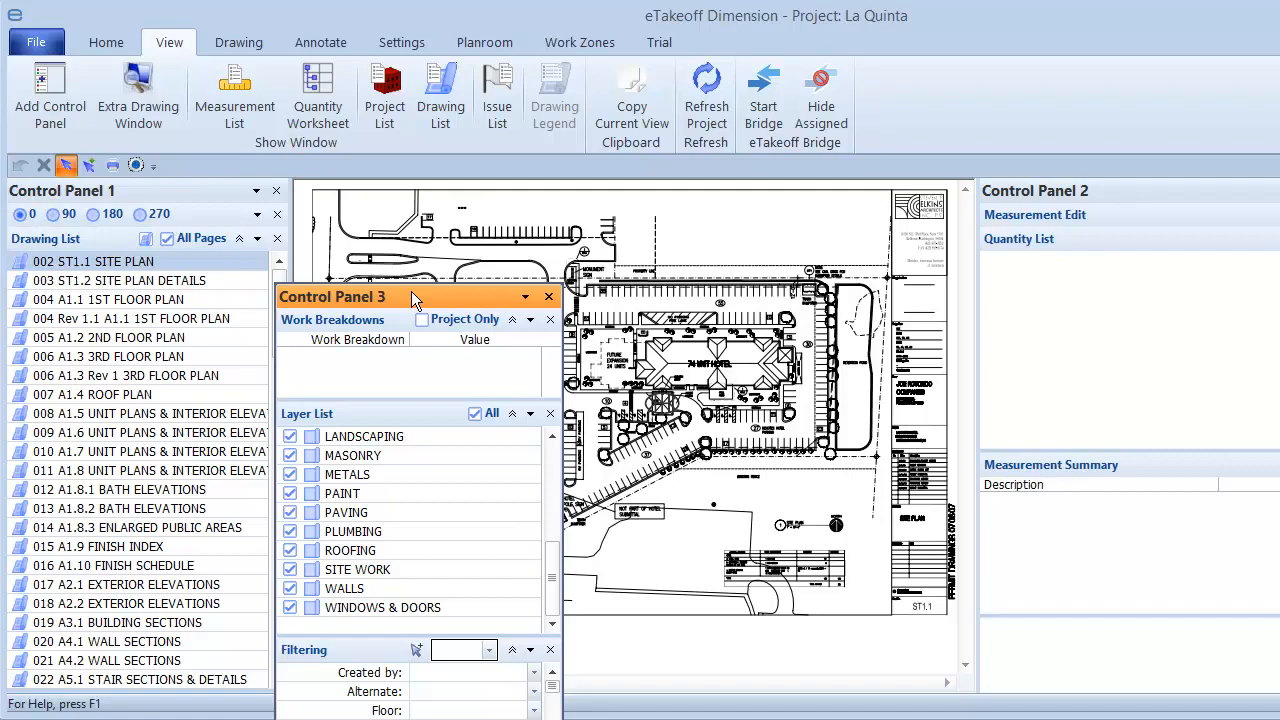
left_click(548, 296)
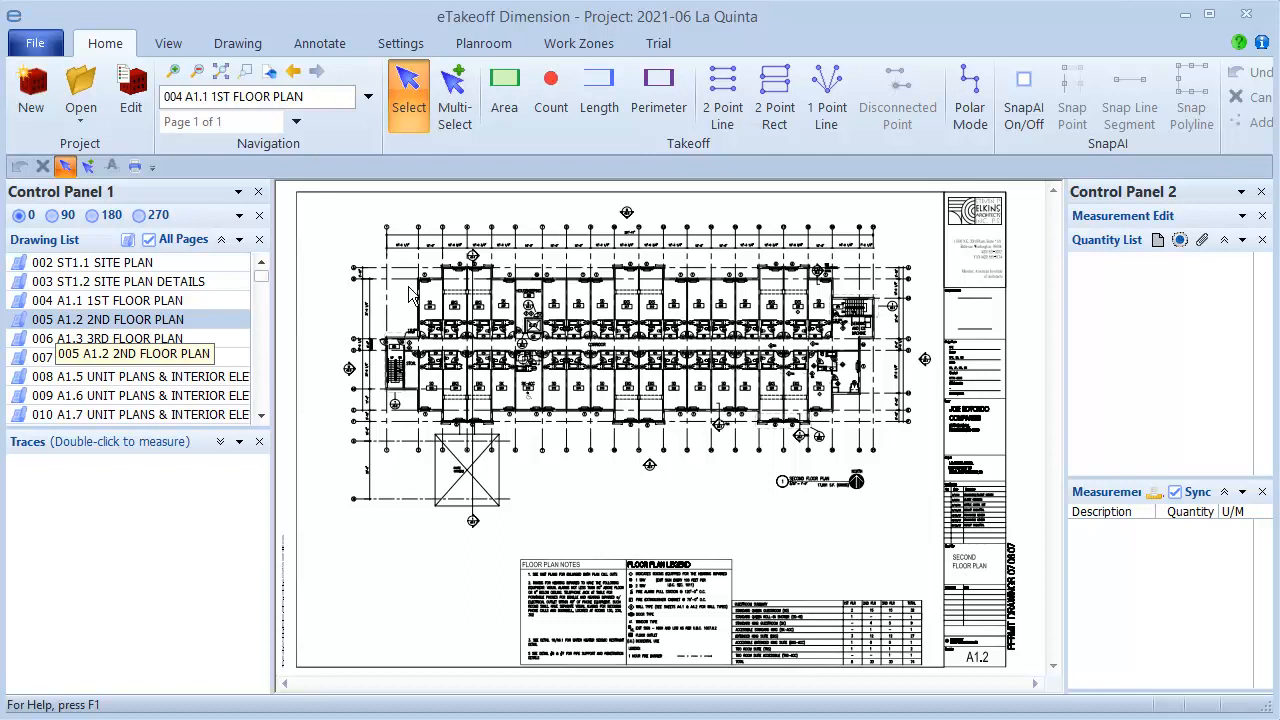
Add the Drawing Tree control to Control Panel 1
left_click(239, 193)
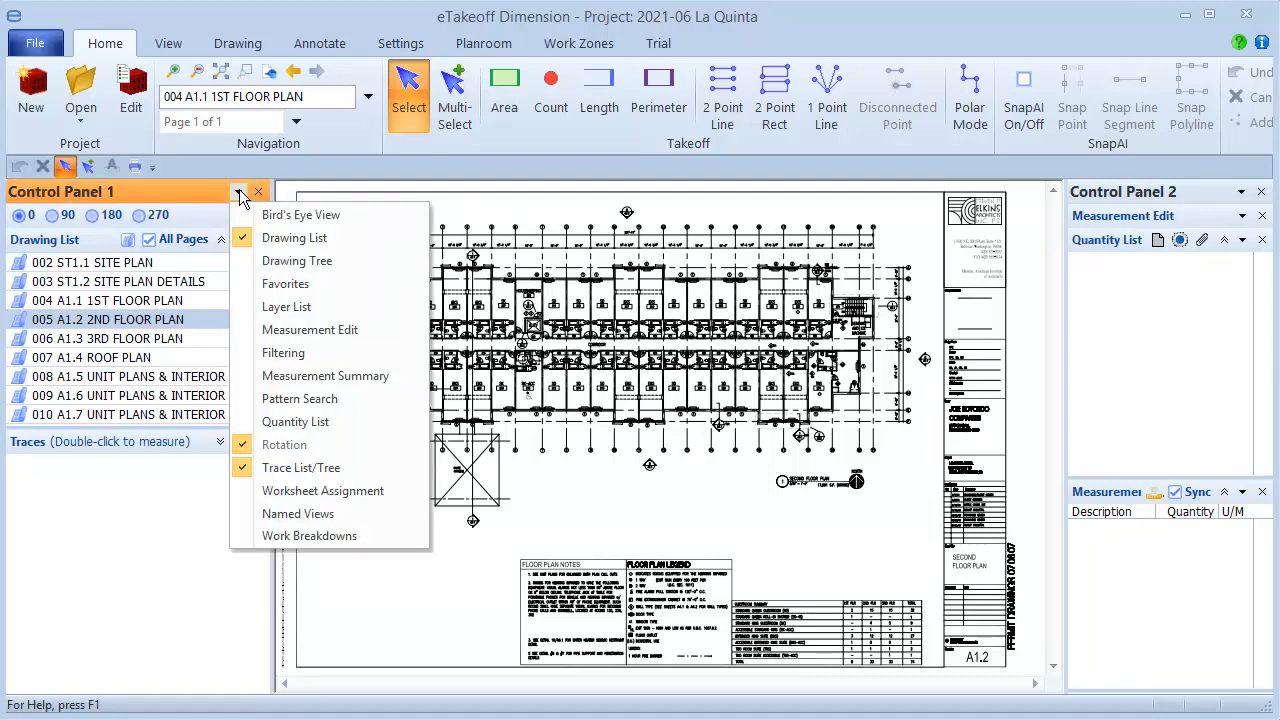
left_click(252, 259)
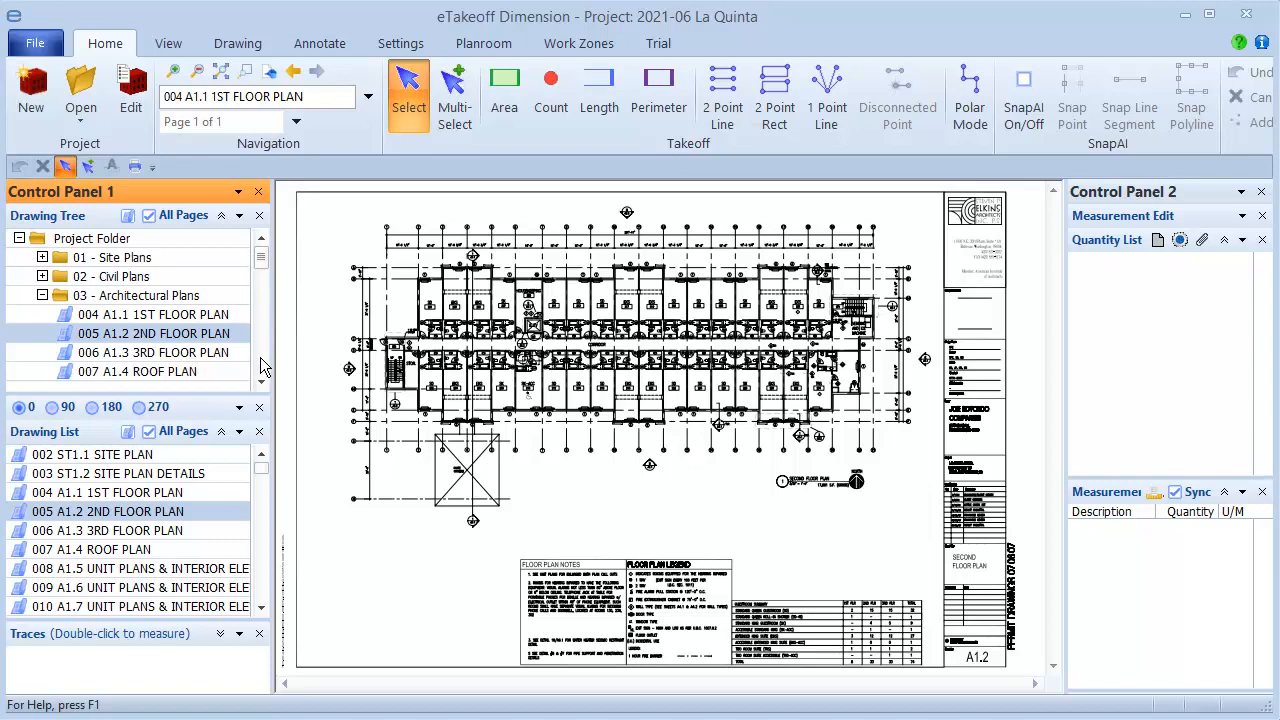
Open the 012 A1.8.1 BATH ELEVATIONS sheet from the drawing tree
scroll(262, 367, "down", 3)
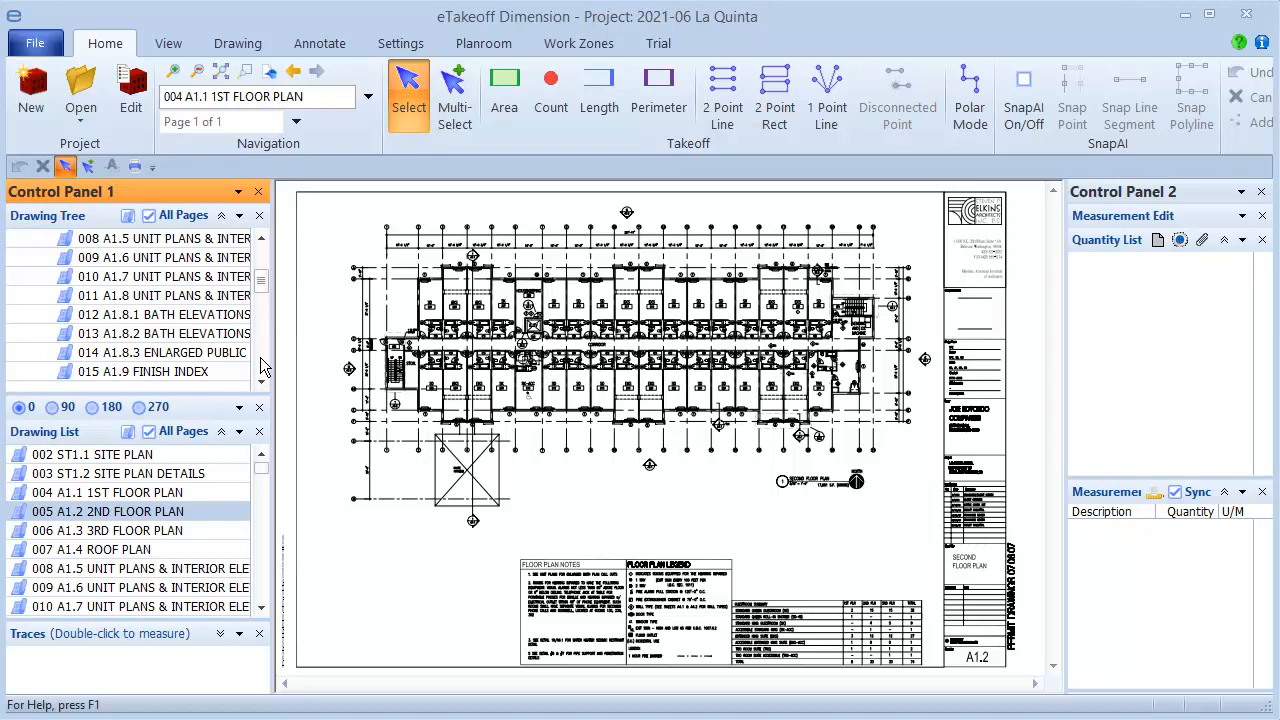
double_click(118, 318)
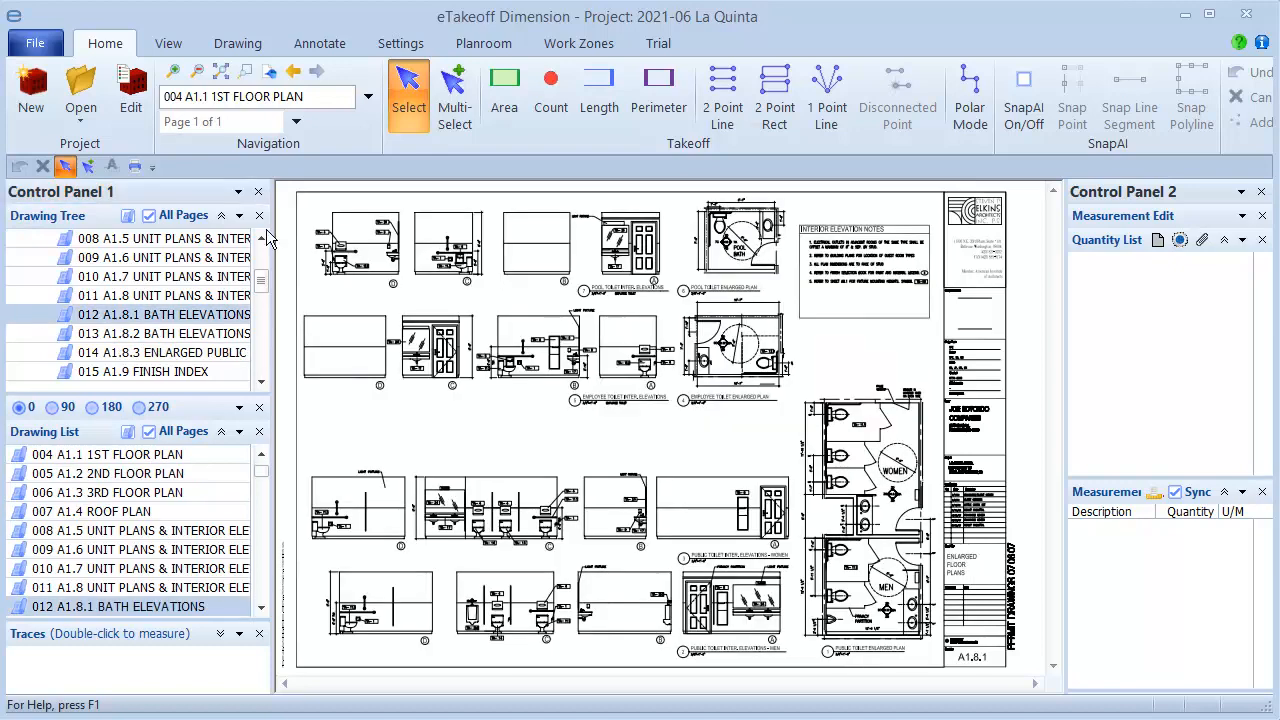
Go back to the 004 A1.1 1ST FLOOR PLAN and zoom a window around the pool area
left_click(296, 78)
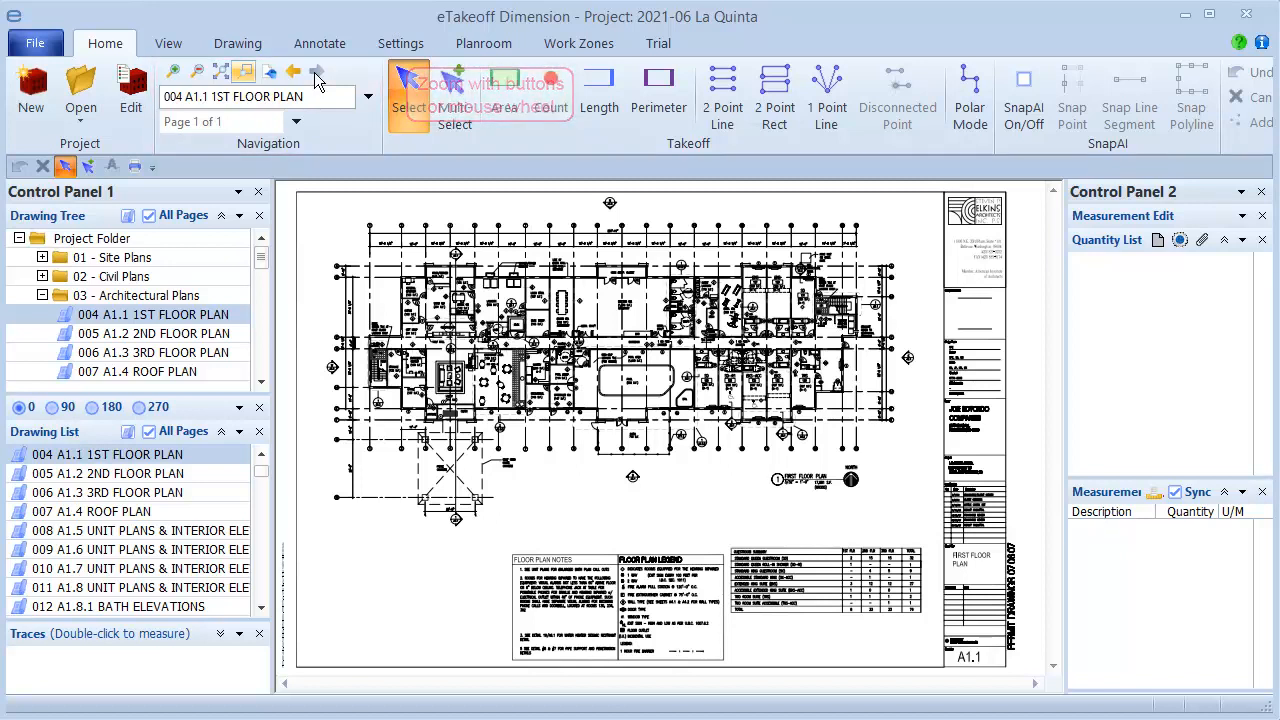
left_click(243, 78)
left_click_drag(585, 351, 707, 420)
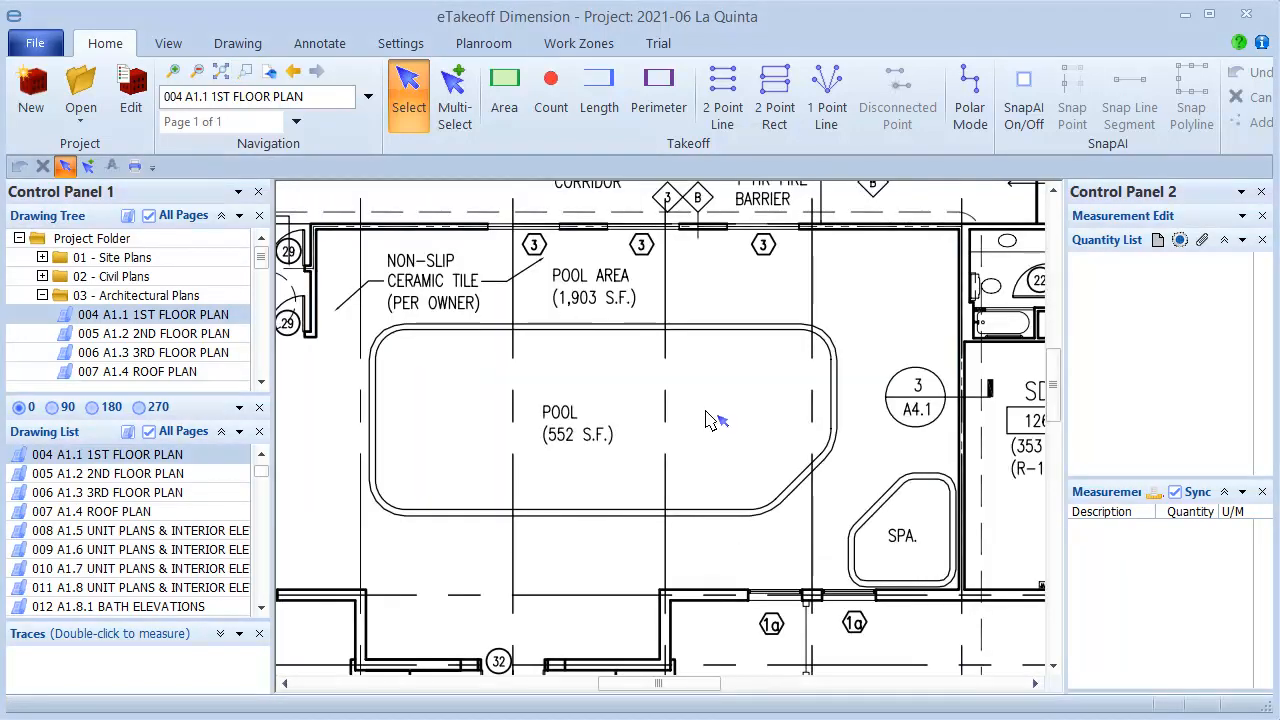
Add the Bird's Eye View control to Control Panel 1 and close the floating Bird's-eye View window
left_click(265, 77)
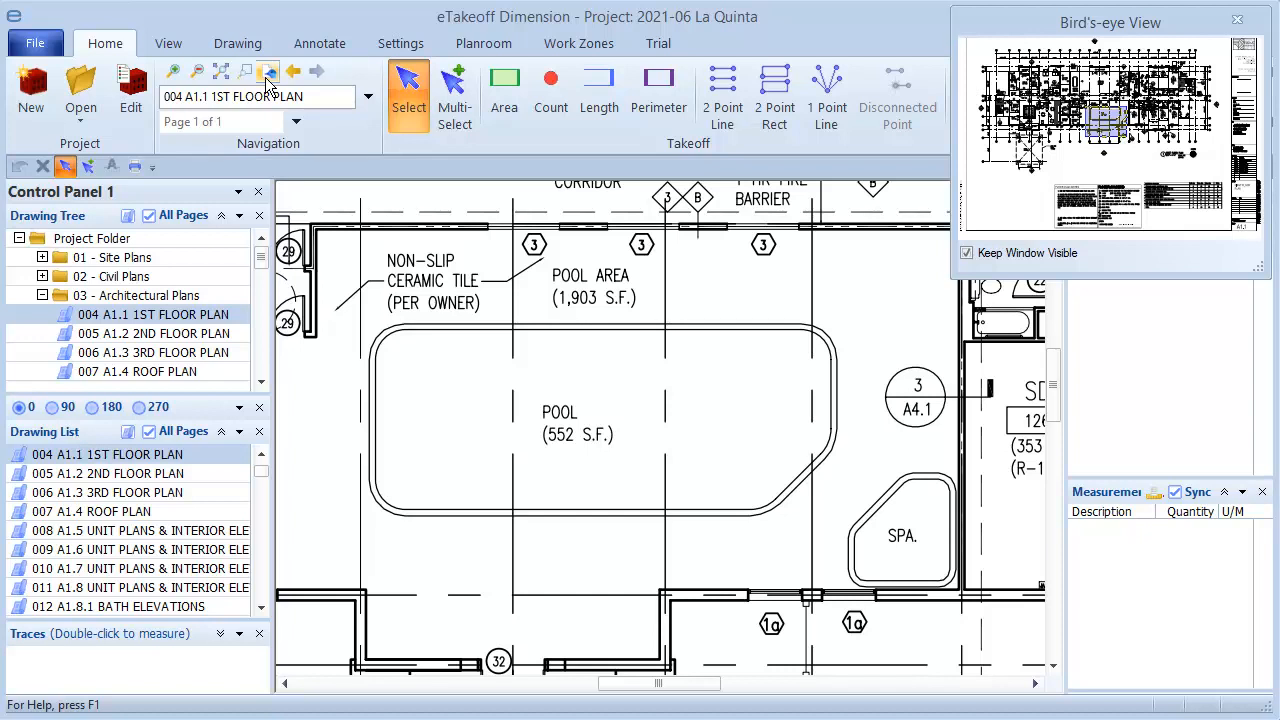
left_click(240, 193)
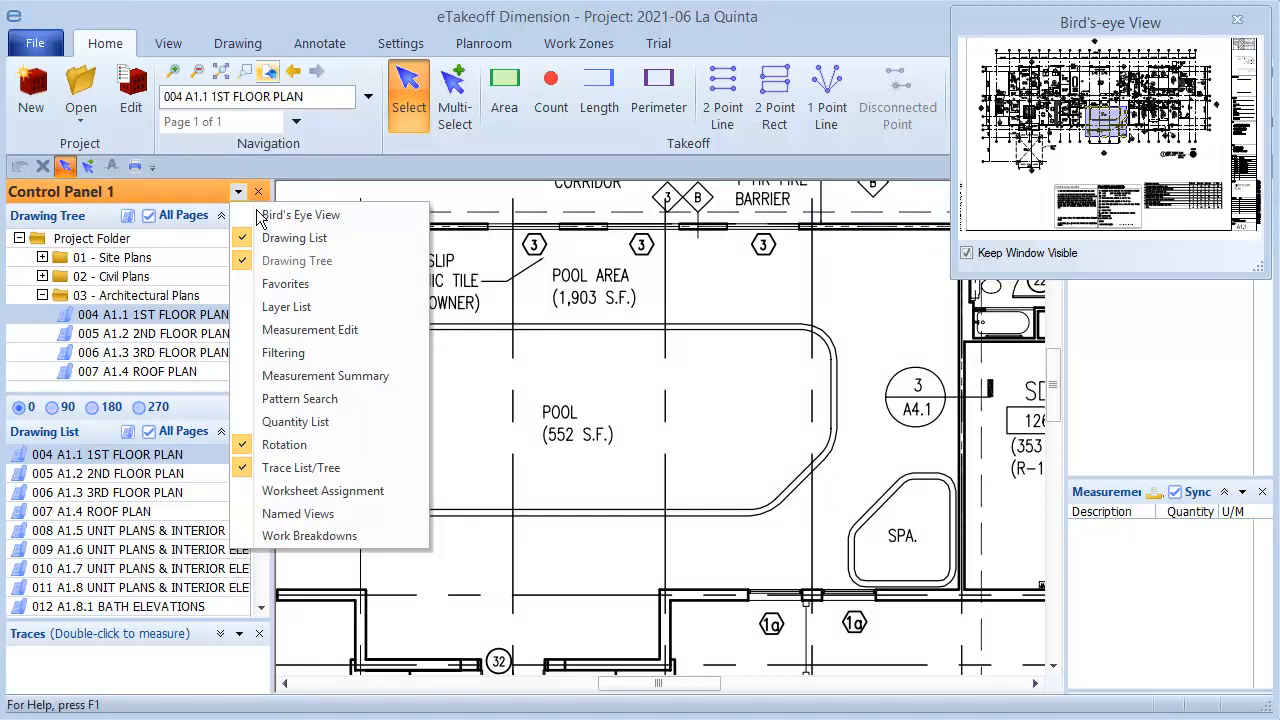
left_click(259, 216)
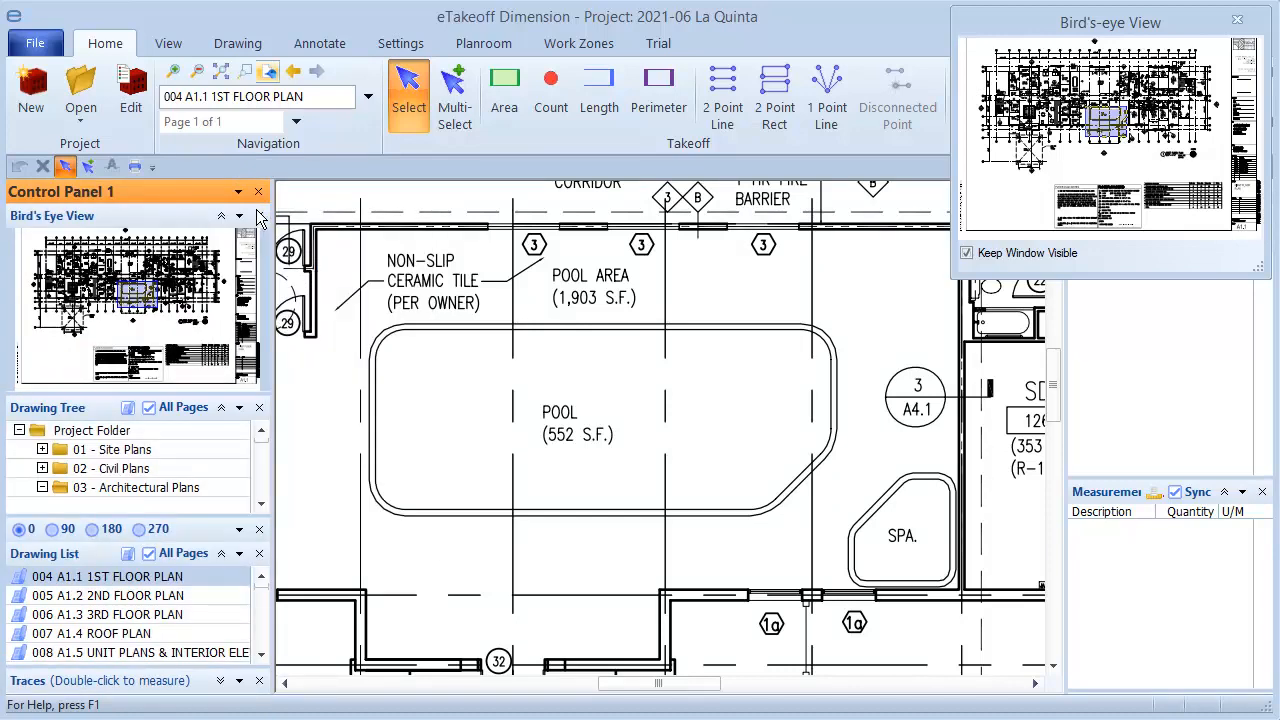
left_click(1237, 21)
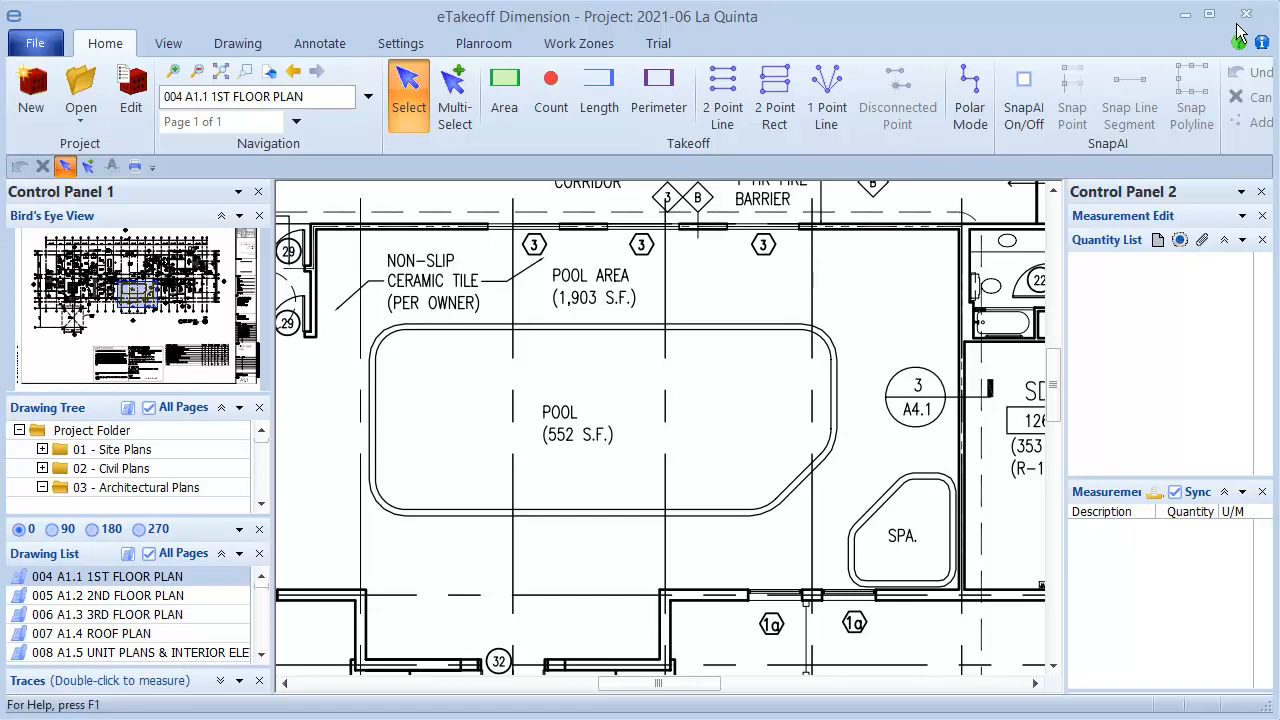
Minimize the Bird's Eye View and Drawing Tree controls in Control Panel 1
left_click(223, 217)
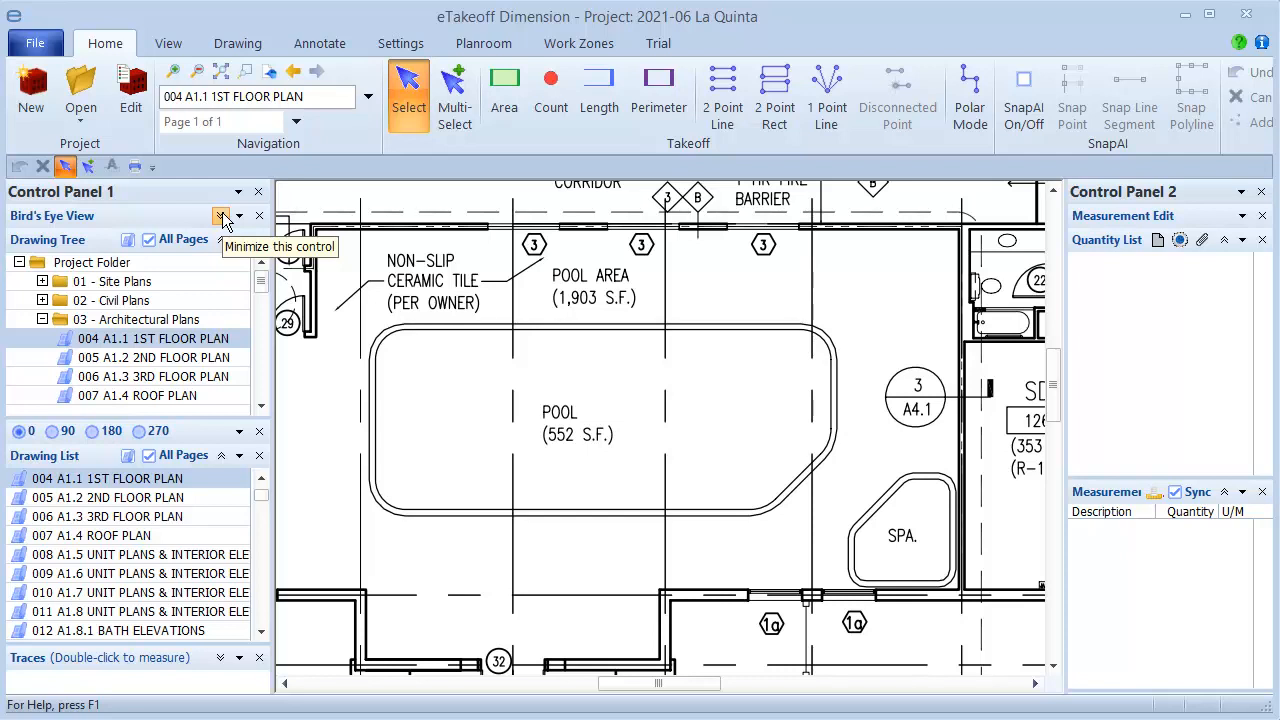
left_click(221, 239)
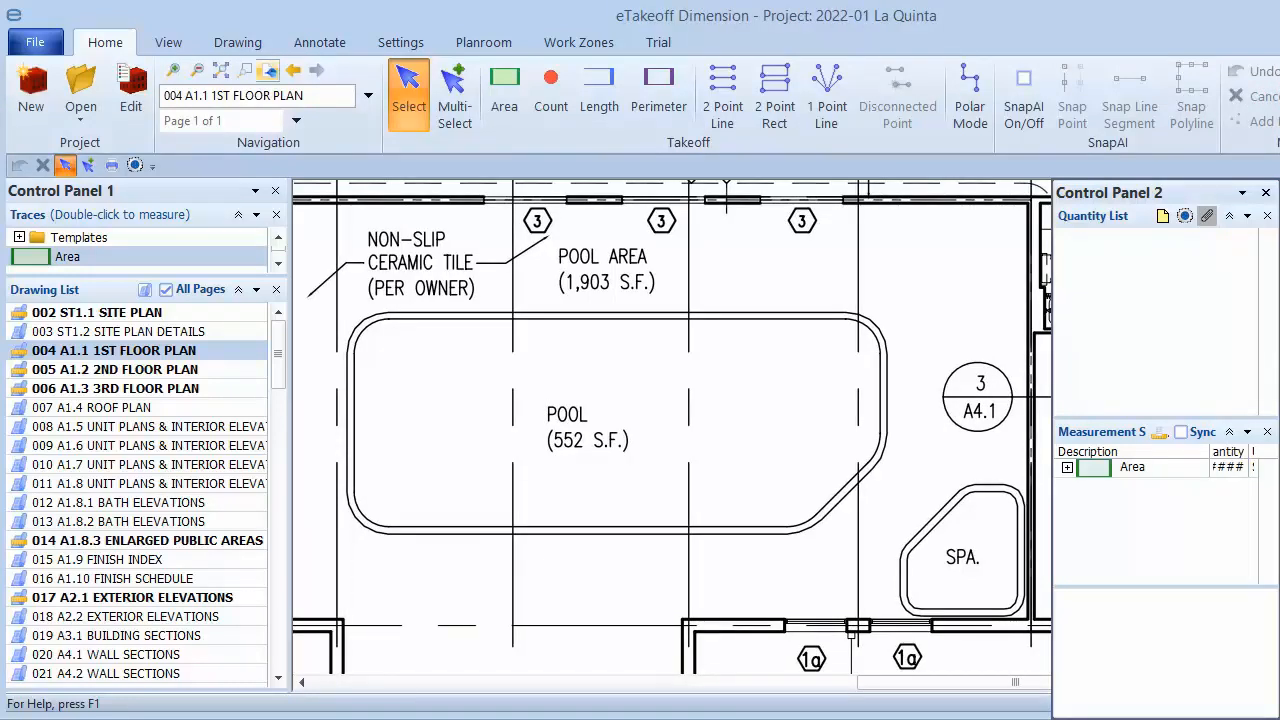
Narrow the program window and then restore it to full width
left_click_drag(1279, 137, 1242, 135)
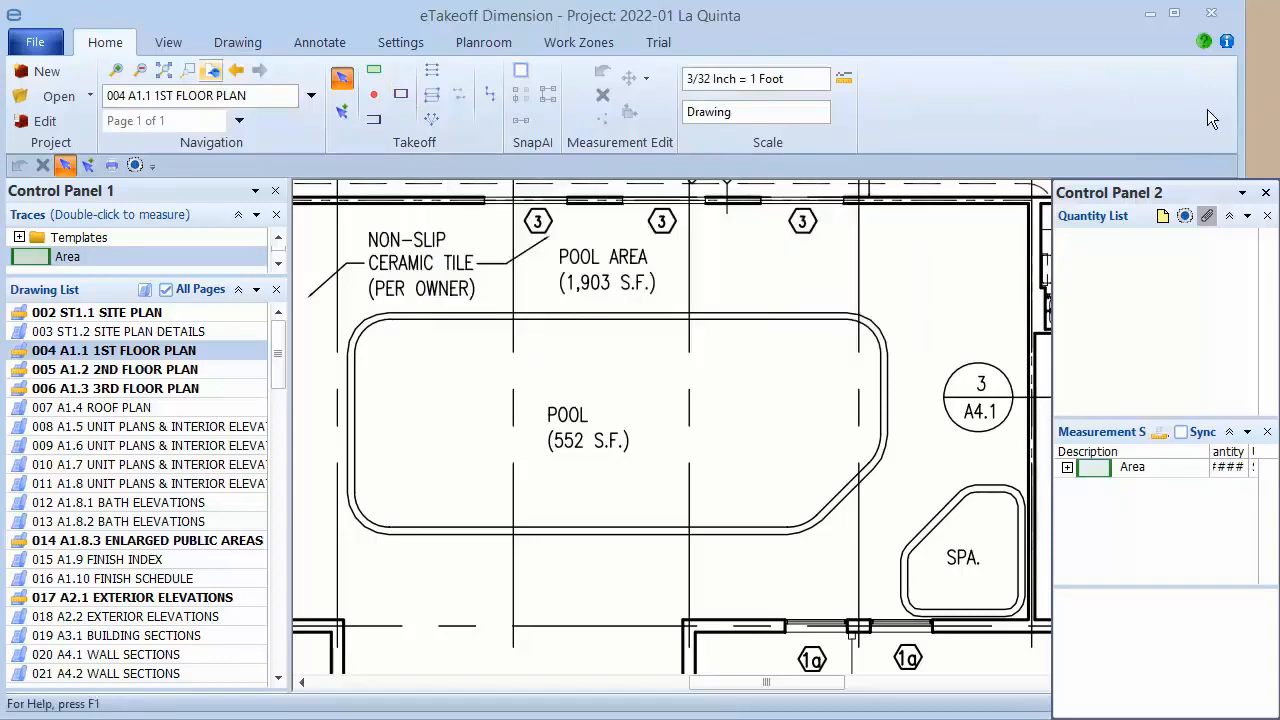
left_click_drag(1246, 103, 1279, 103)
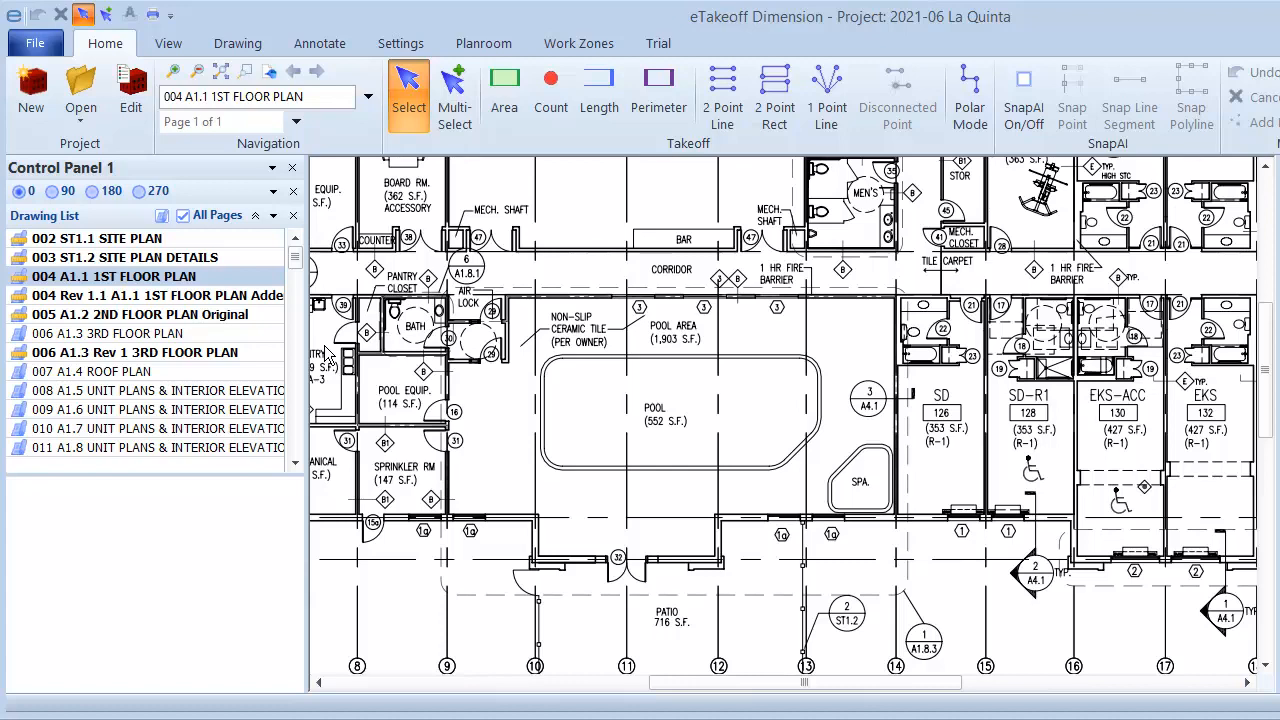
Add User Preferences to the Quick Access Toolbar
left_click(402, 45)
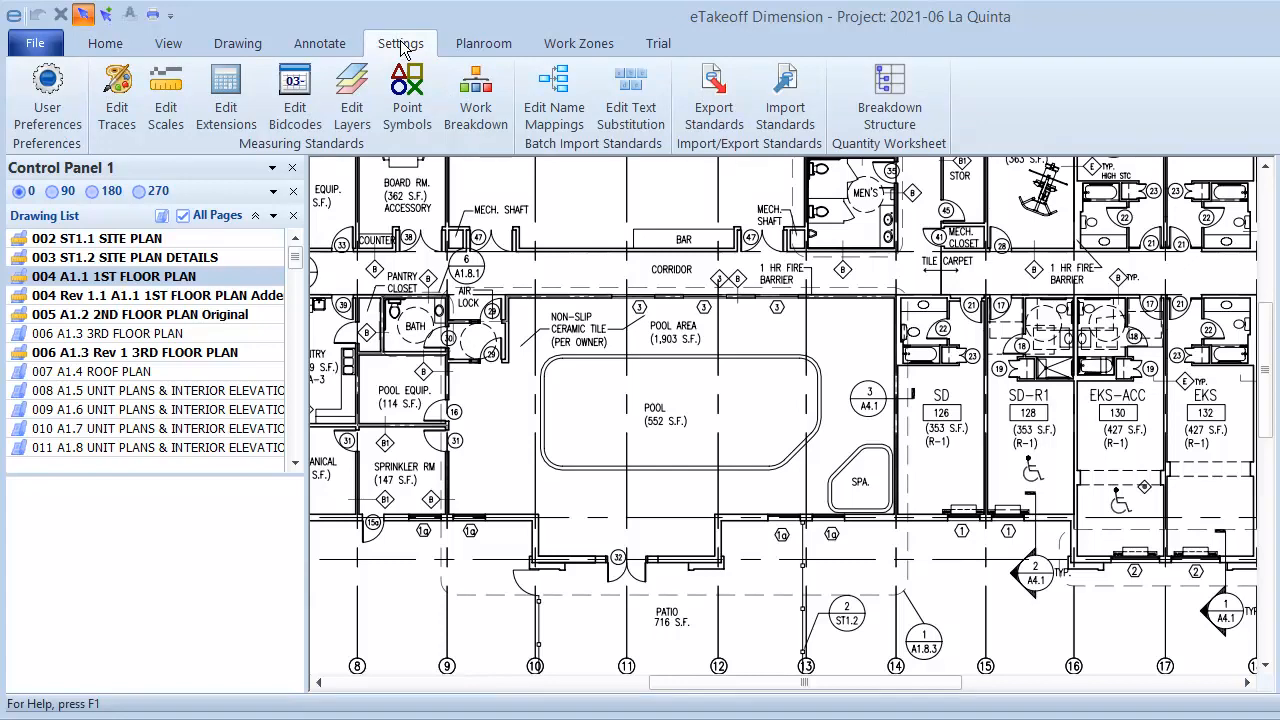
right_click(54, 77)
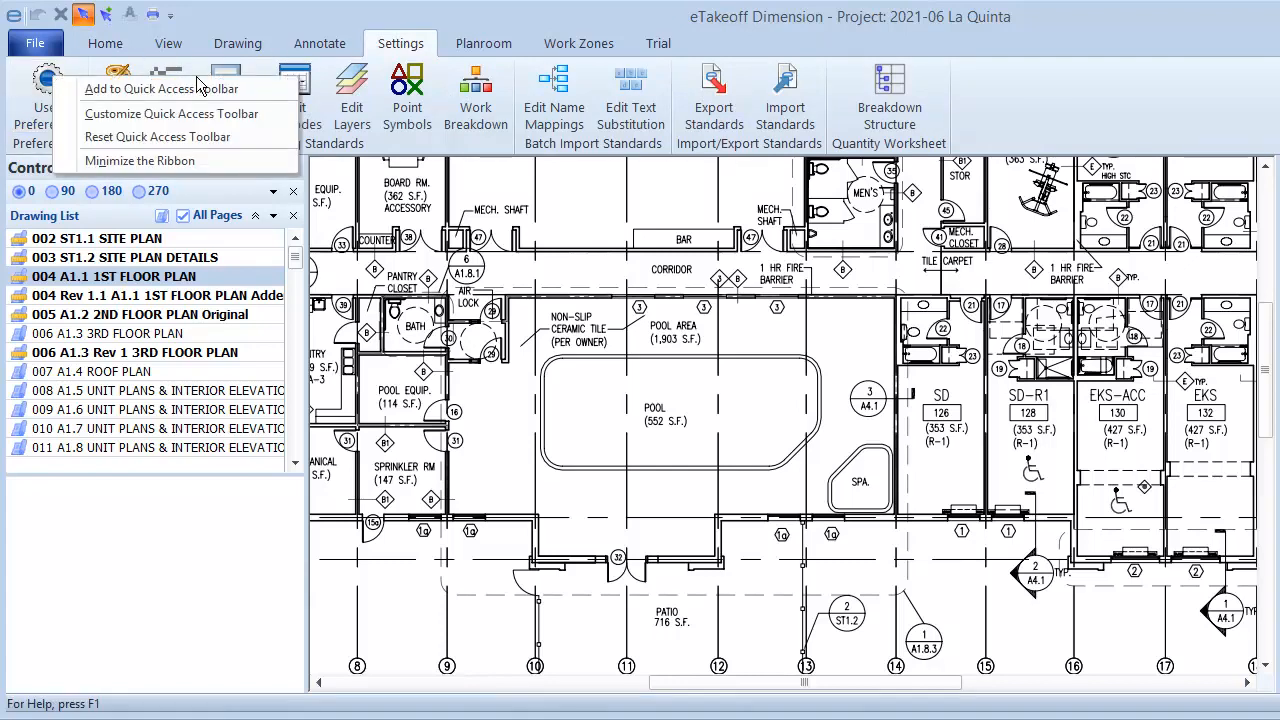
left_click(279, 89)
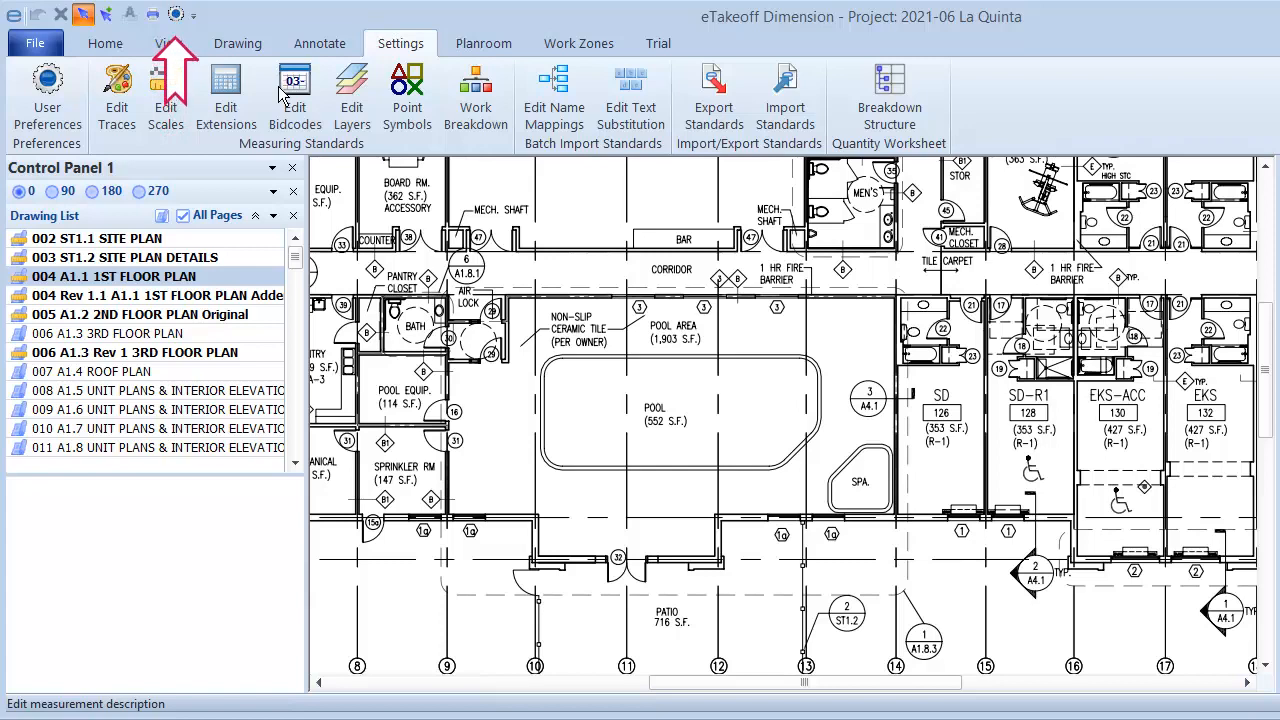
Remove the Edit measurement description command from the Quick Access Toolbar
right_click(129, 27)
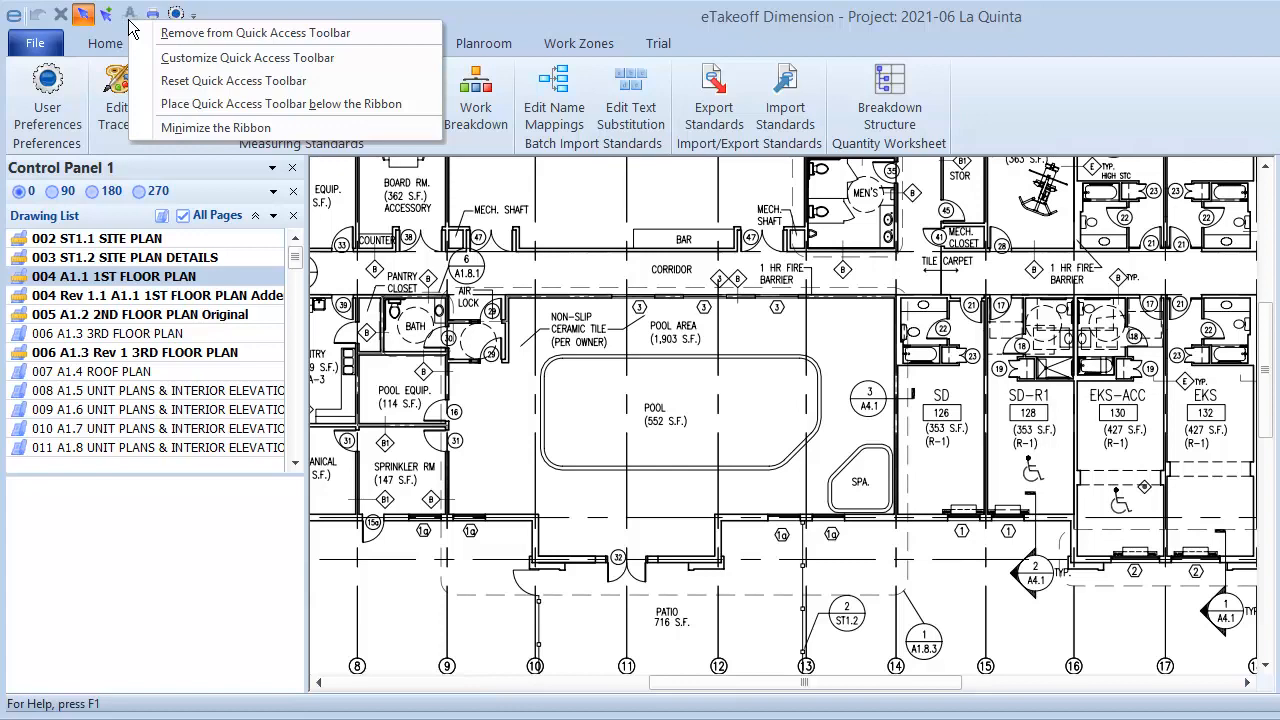
left_click(152, 34)
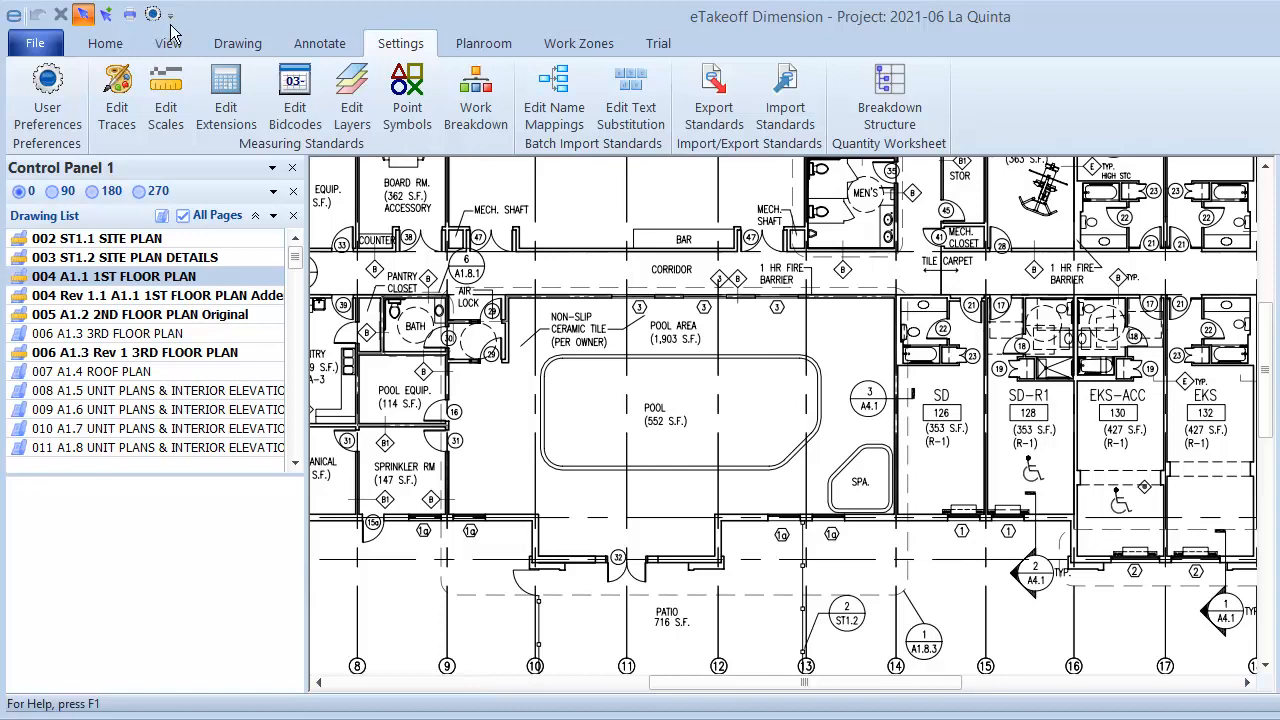
Place the Quick Access Toolbar below the ribbon
left_click(171, 15)
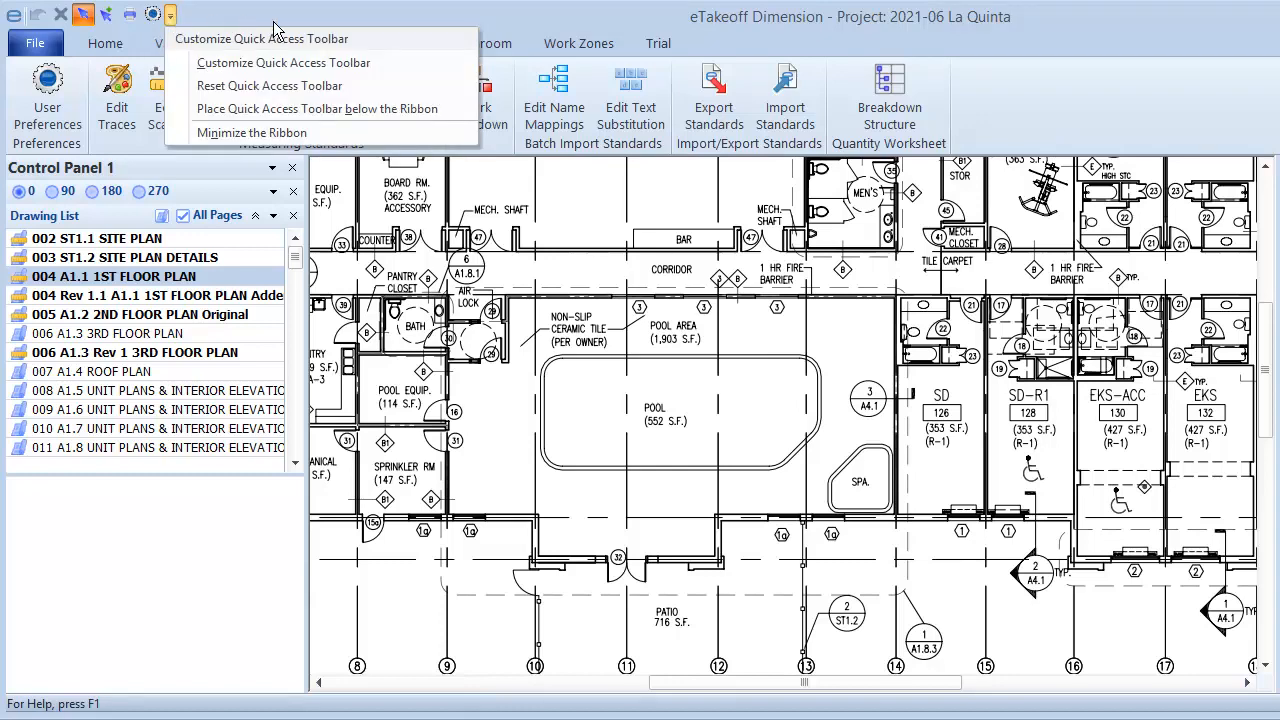
left_click(453, 110)
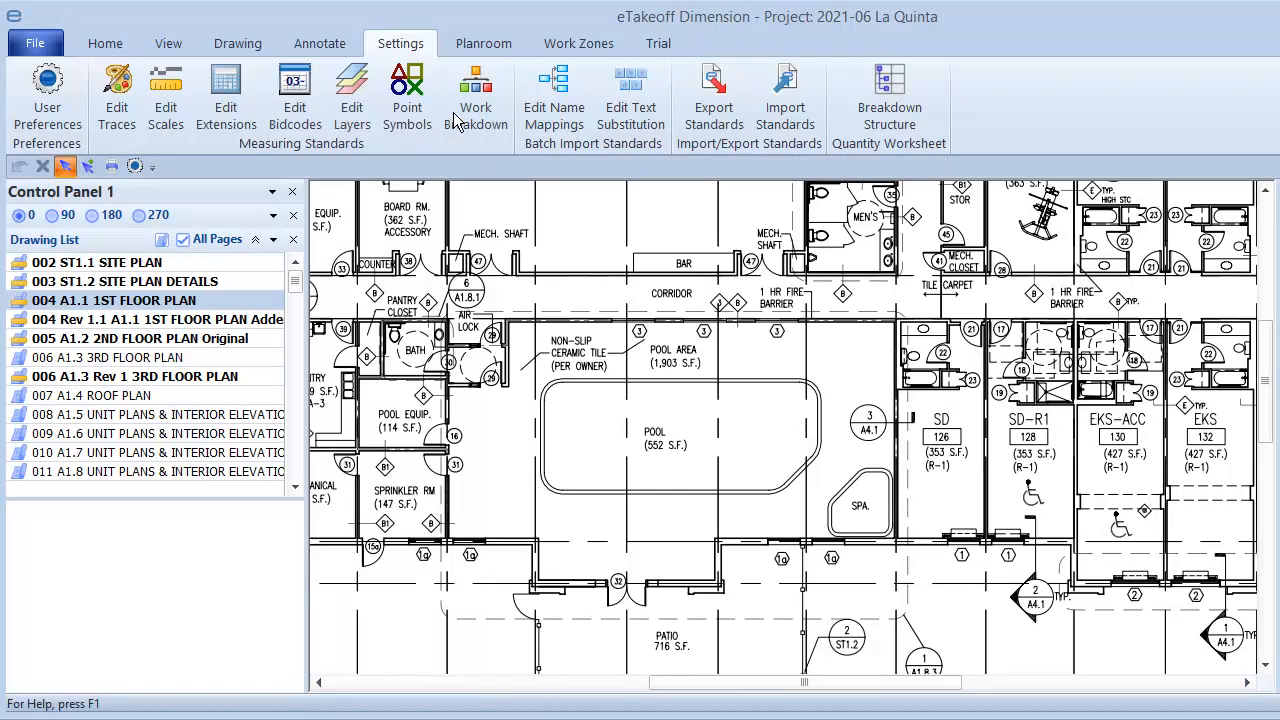
Open the Quick Access Toolbar customization options
left_click(152, 167)
right_click(962, 111)
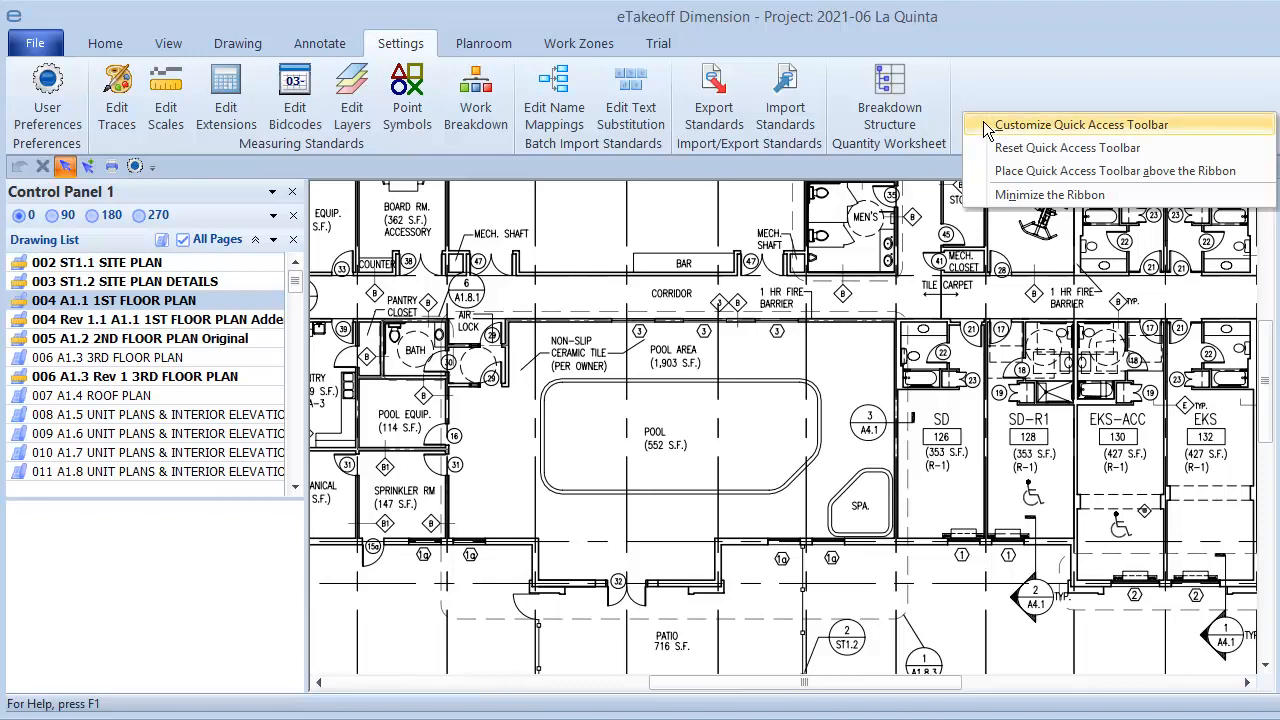
left_click(983, 121)
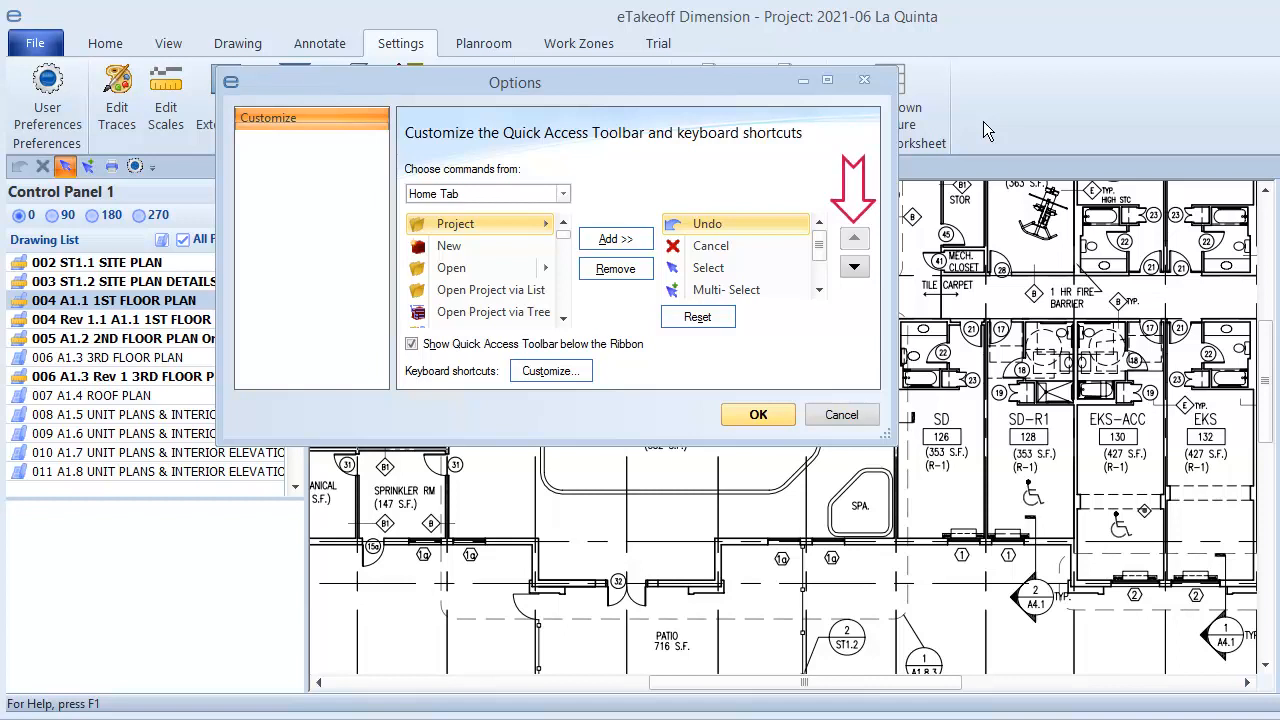
Show the Settings Tab commands in the command list, then open the keyboard shortcut customization
left_click(563, 194)
left_click(524, 264)
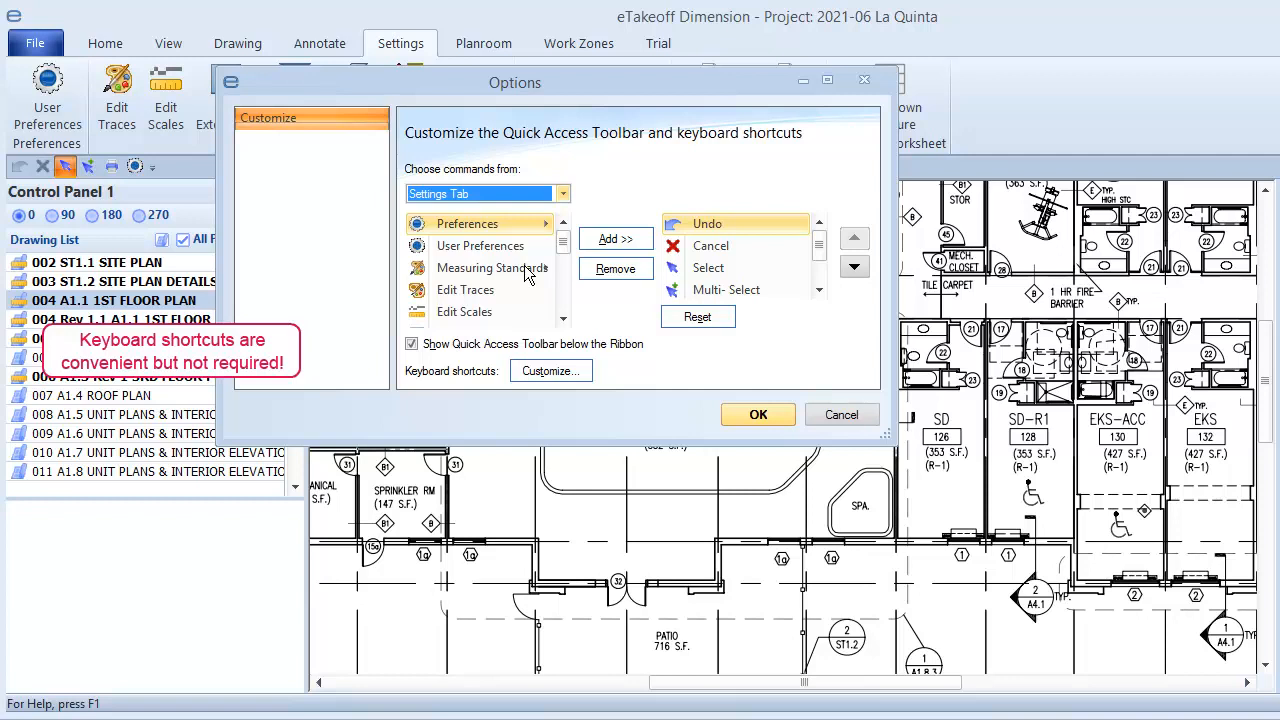
left_click(582, 371)
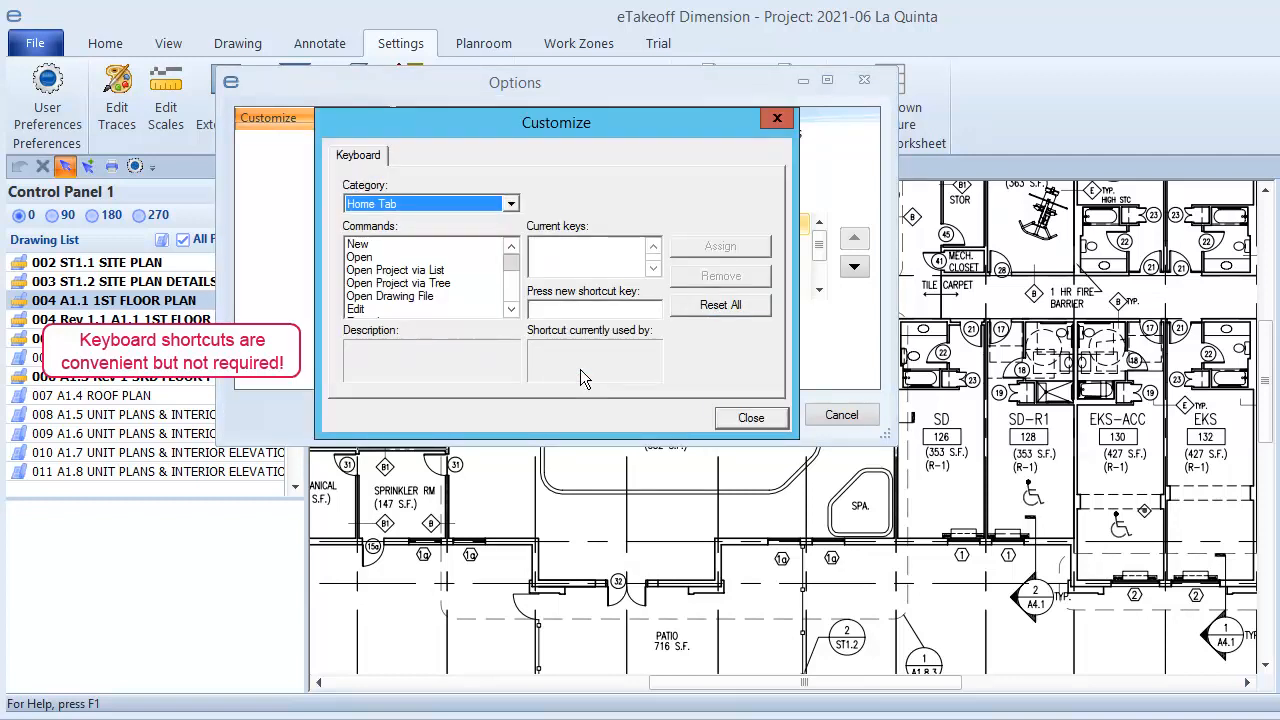
Check the existing shortcut keys of the Home Tab's New and Open commands
left_click(510, 204)
left_click(405, 245)
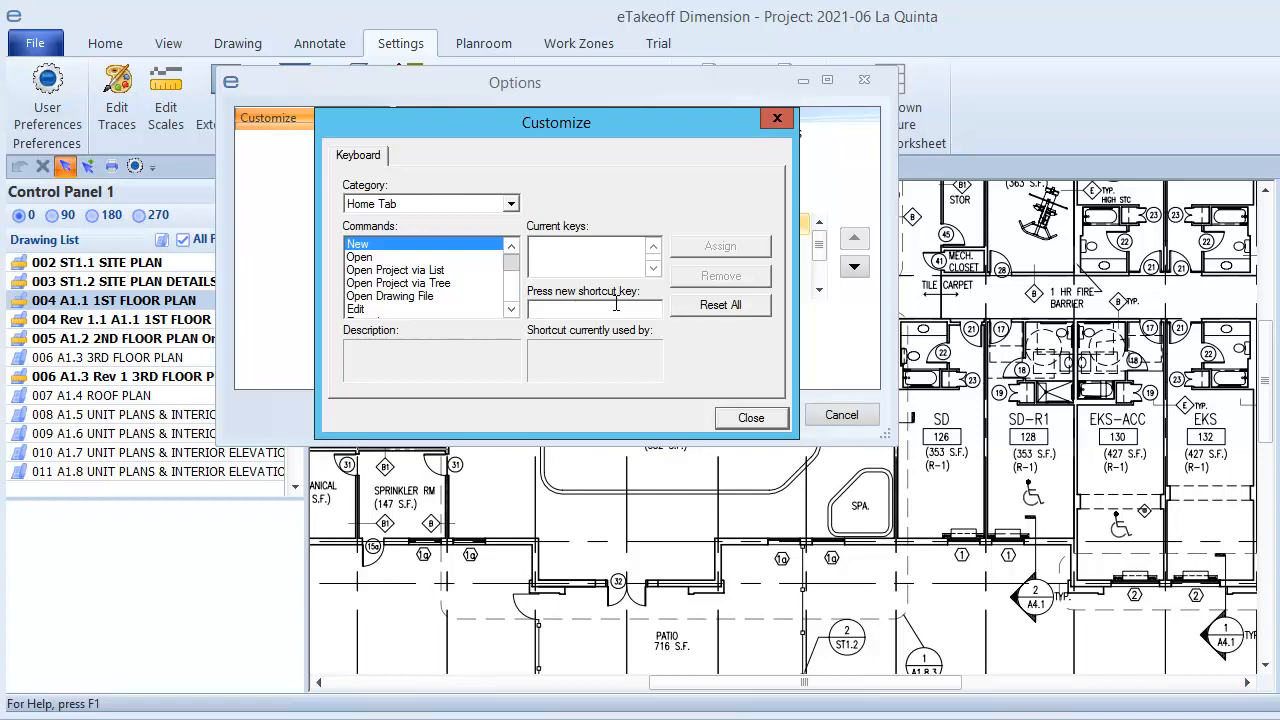
key("ctrl+n")
key("ctrl+n")
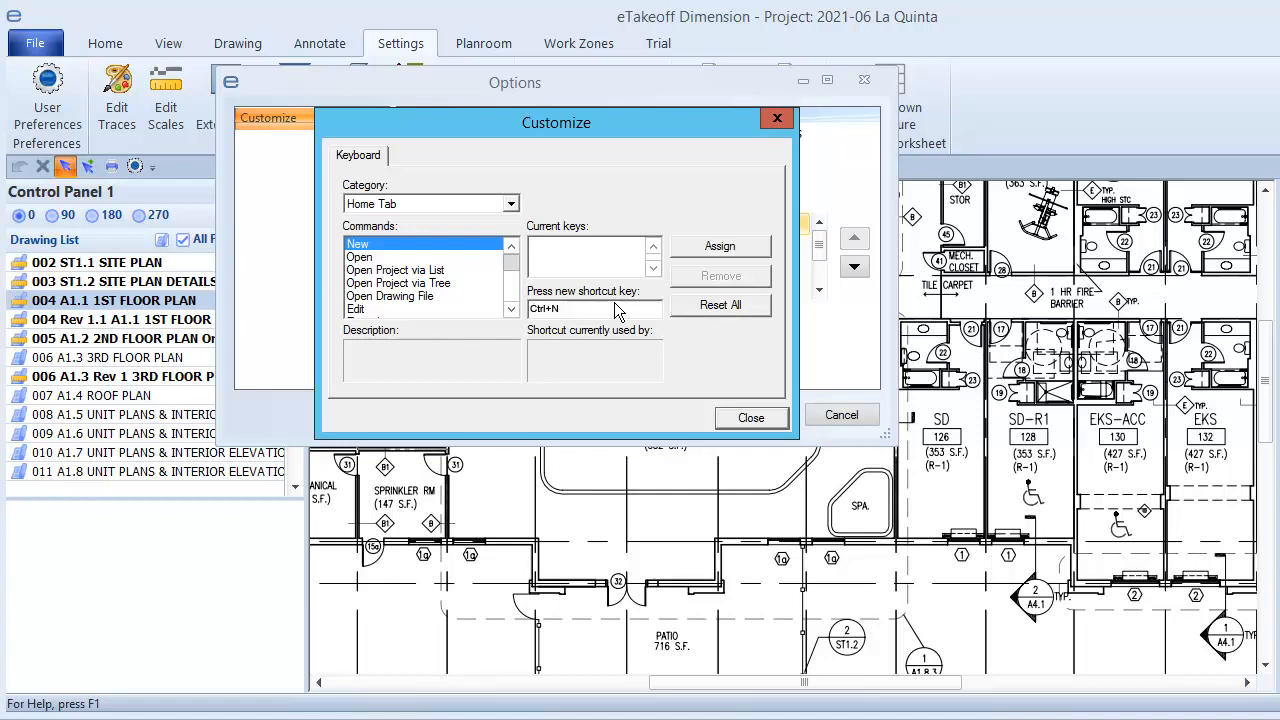
left_click(708, 250)
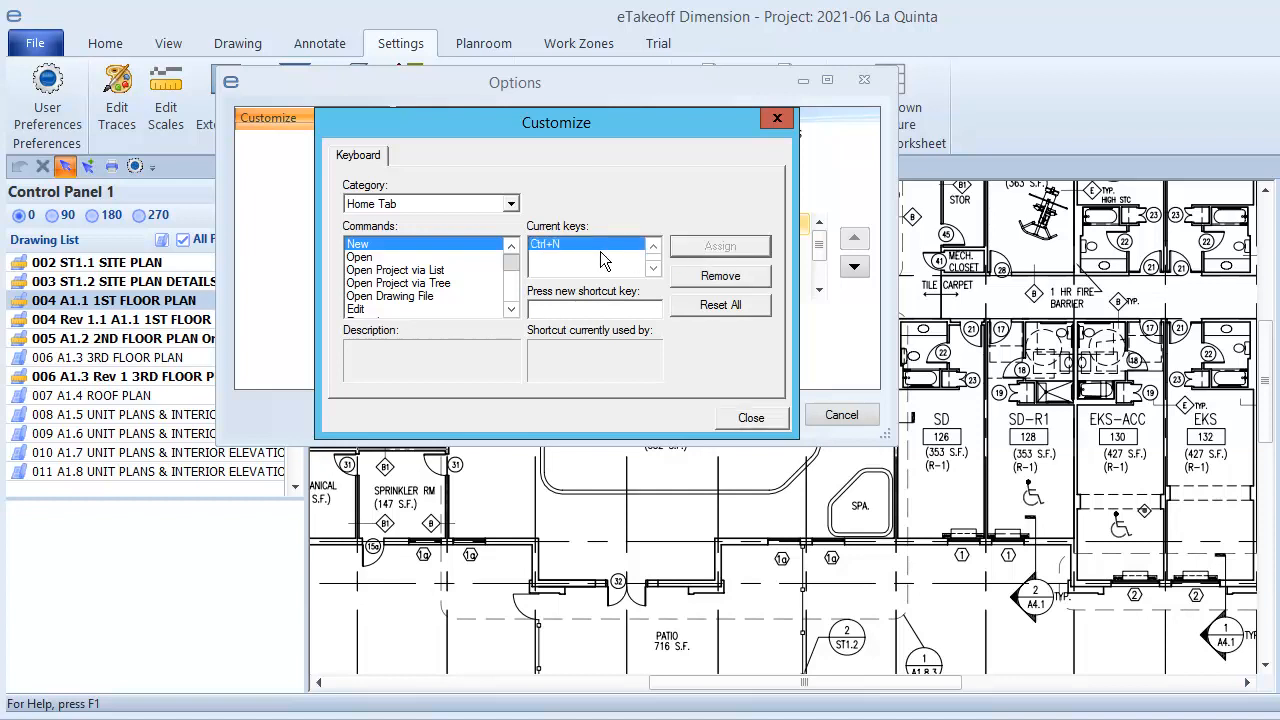
left_click(418, 258)
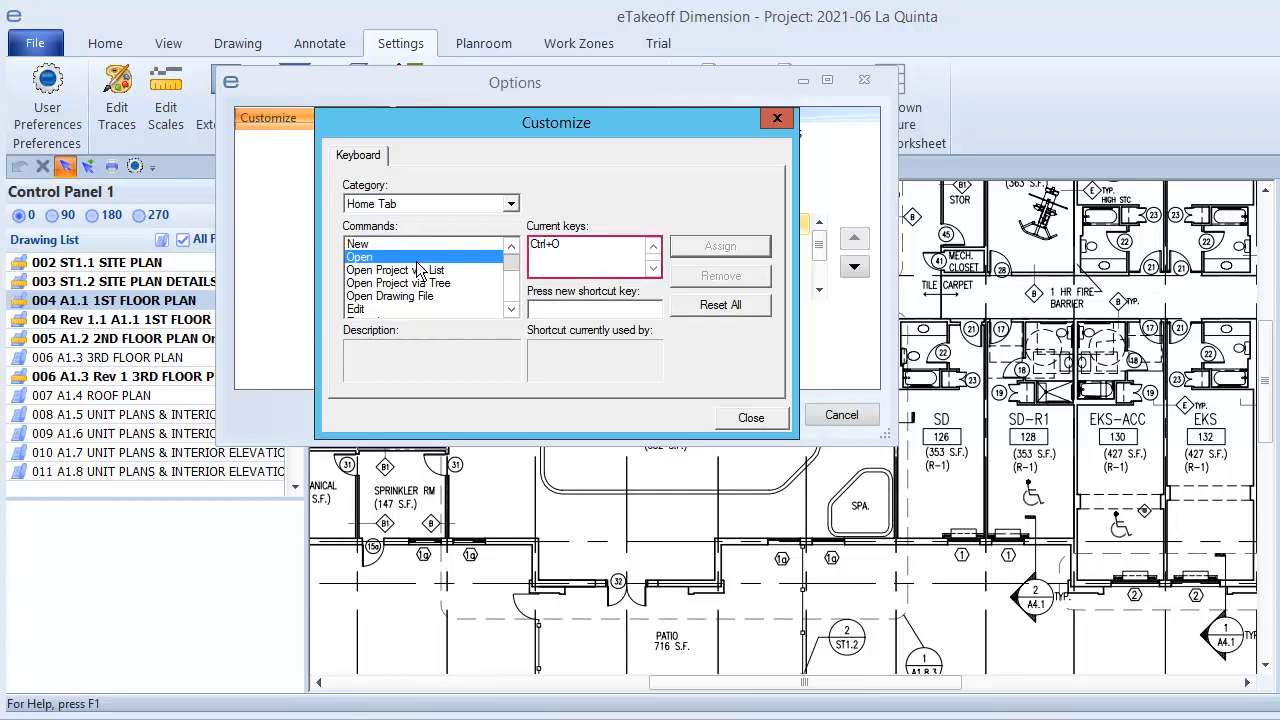
Assign the shortcut Ctrl+Shift+O to Open Project via List and close both options dialogs
left_click(462, 270)
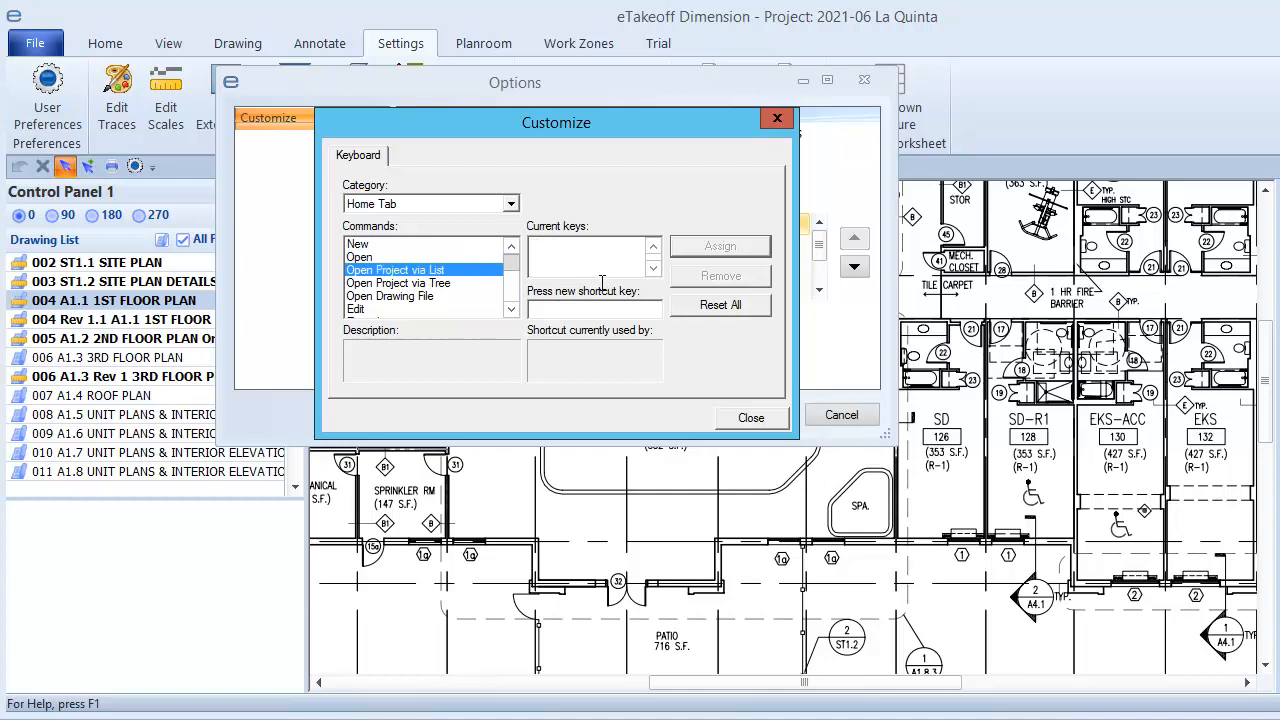
left_click(627, 311)
key("ctrl+shift+o")
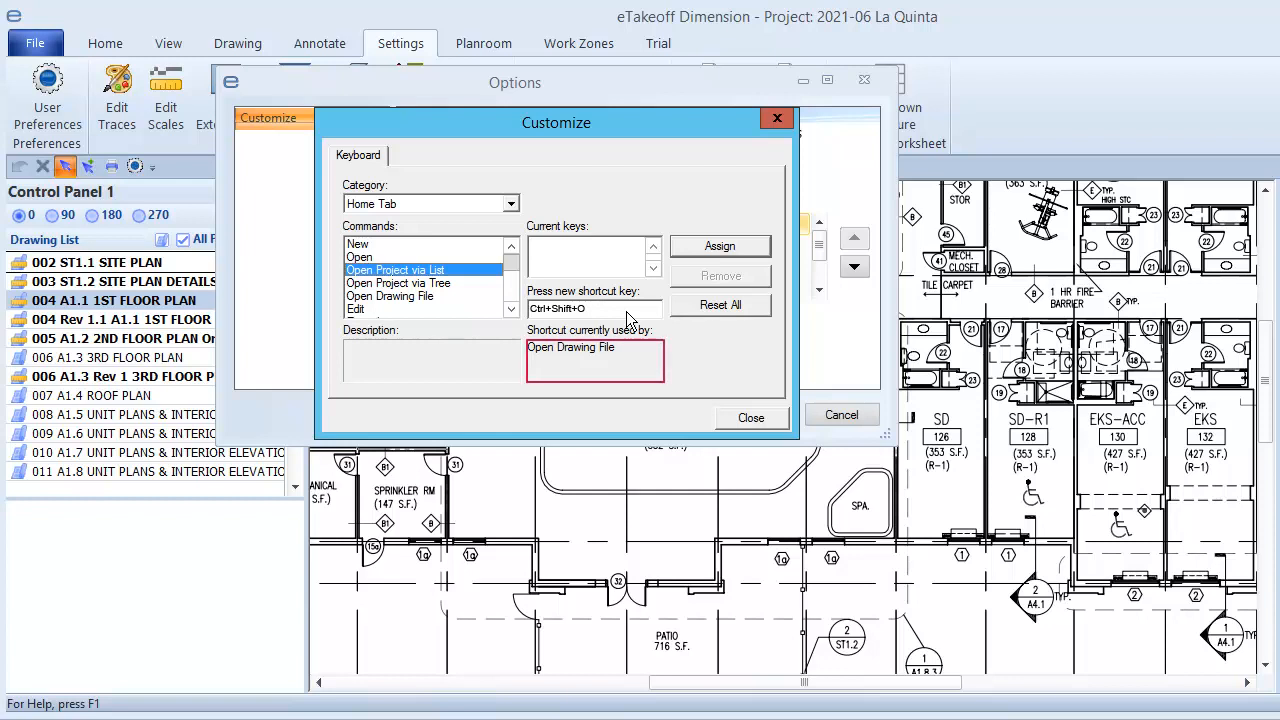
left_click(716, 246)
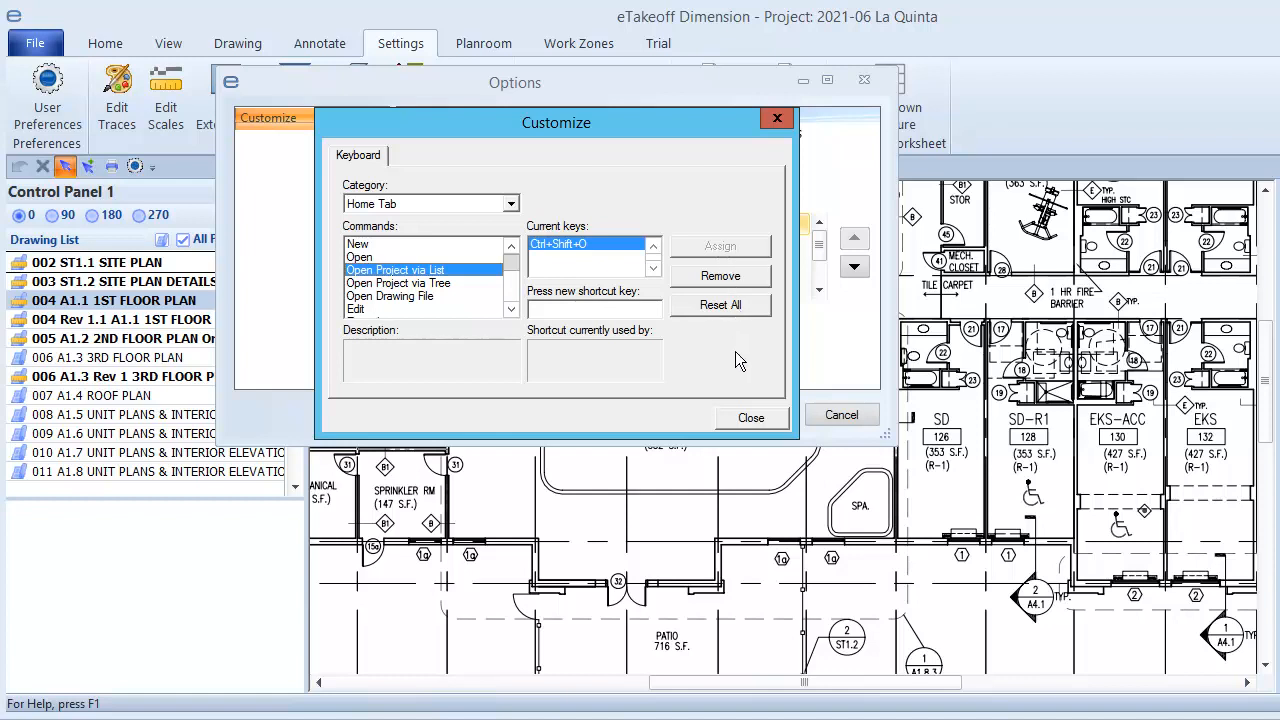
left_click(750, 418)
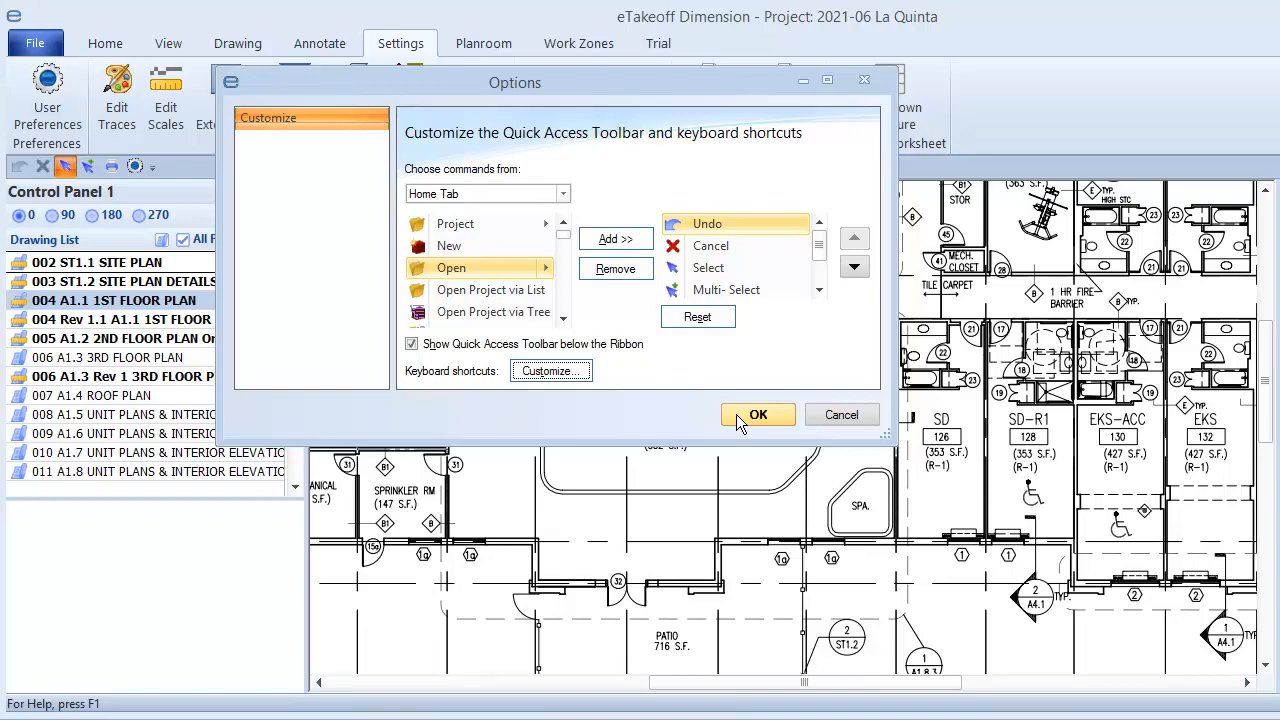
left_click(750, 415)
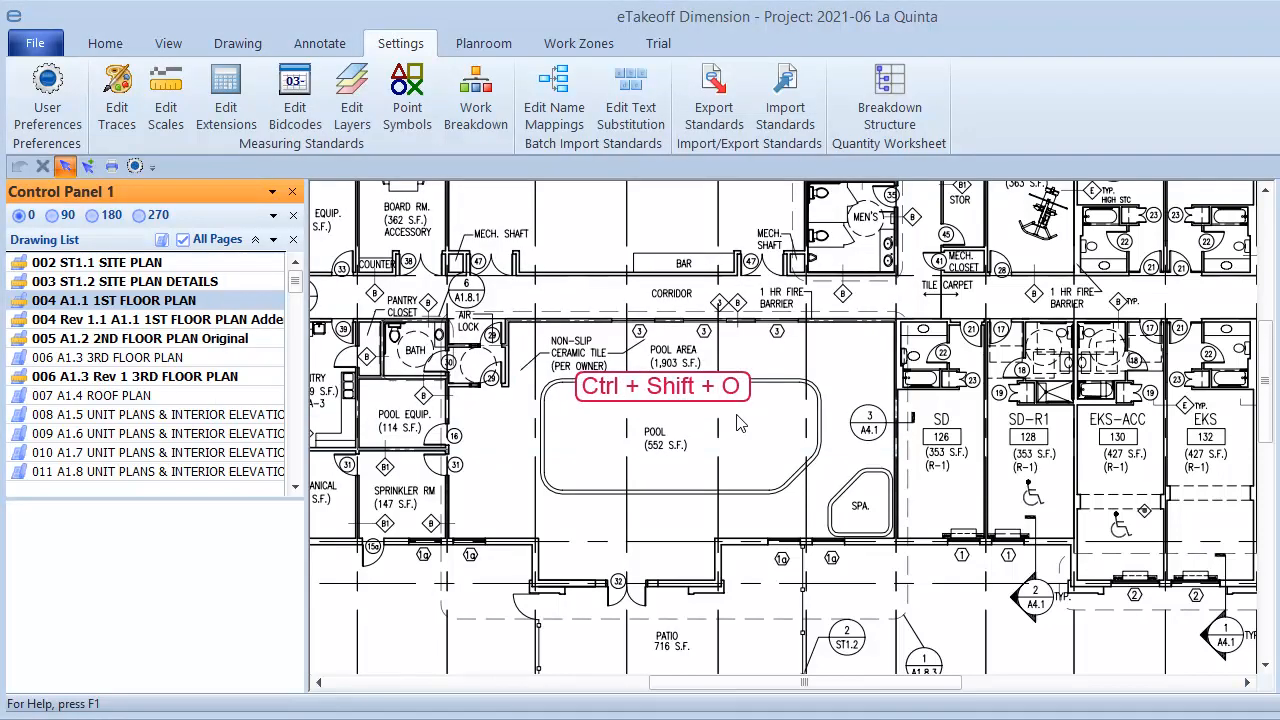
Test the Ctrl+Shift+O shortcut to open the project list
key("ctrl+shift+o")
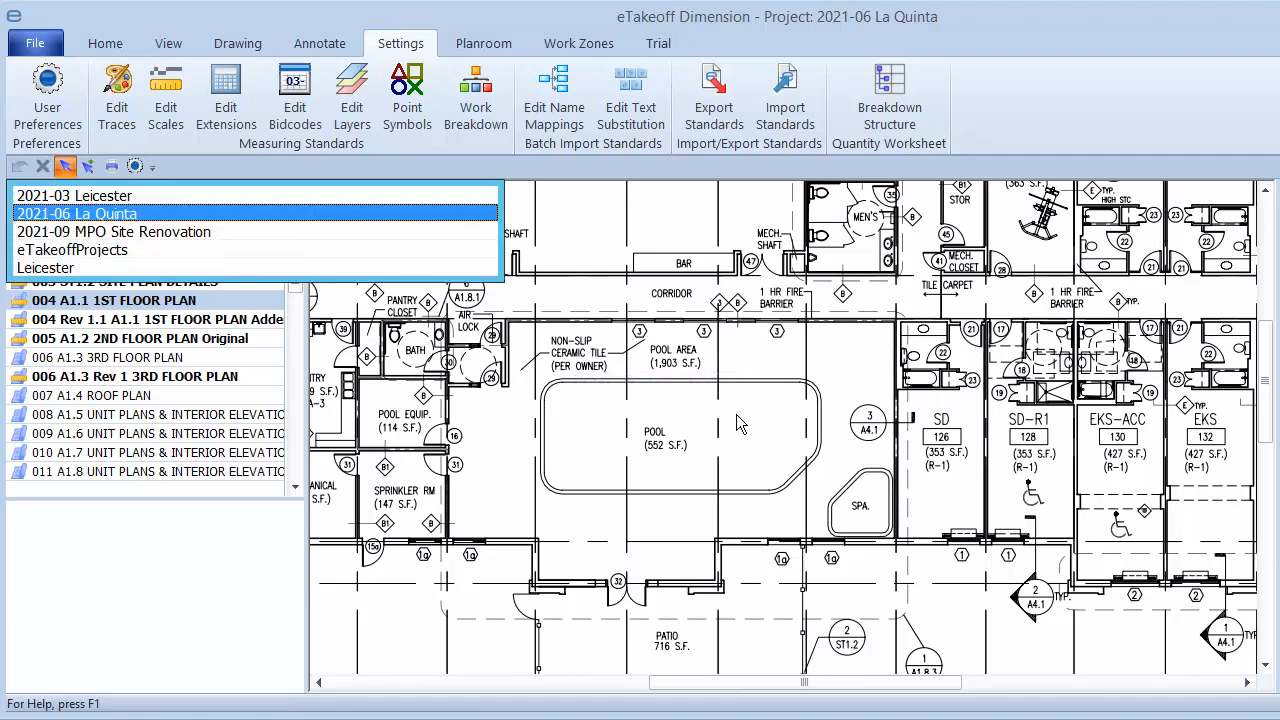